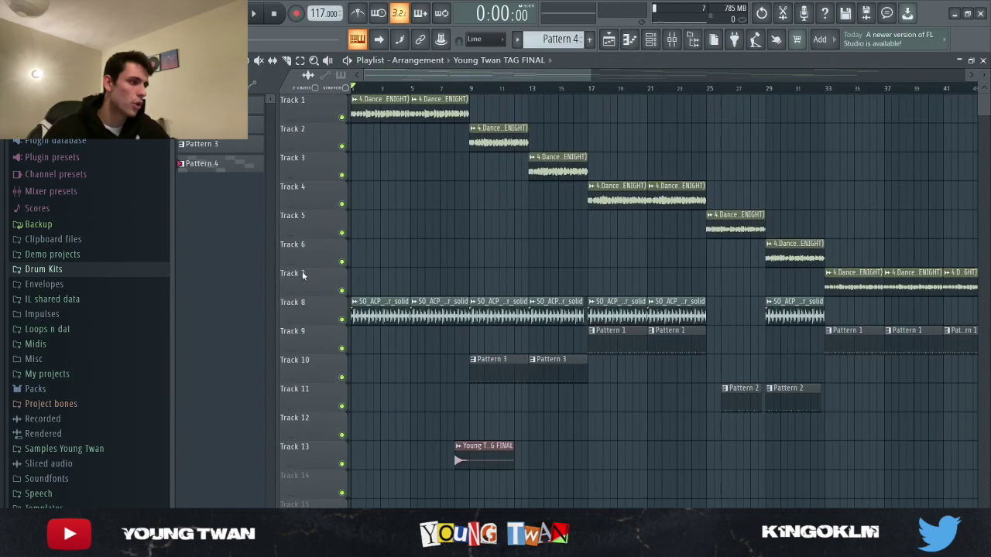
Check the sample settings of the Dance Dreams melody clip on Track 1 and survey the whole playlist arrangement
double_click(386, 113)
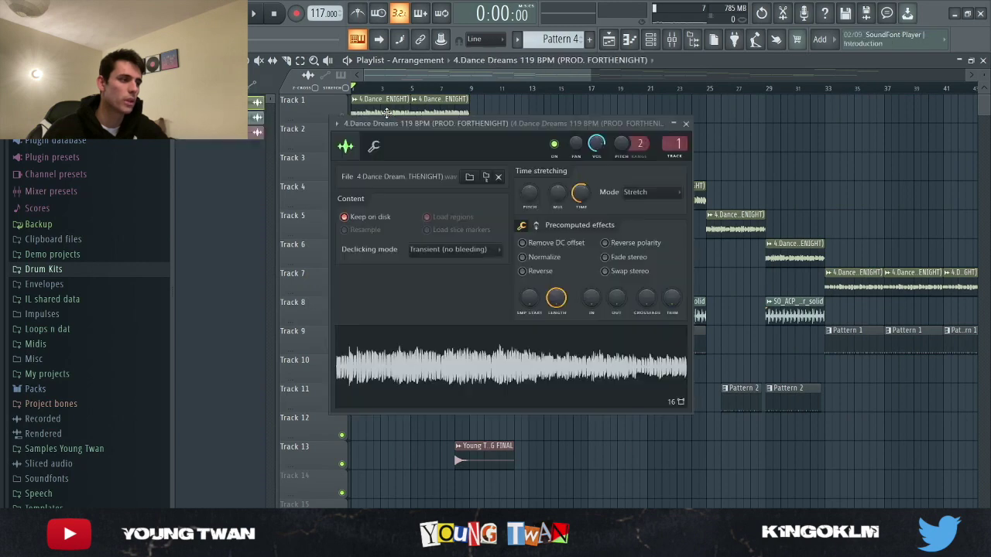
drag(509, 127, 540, 82)
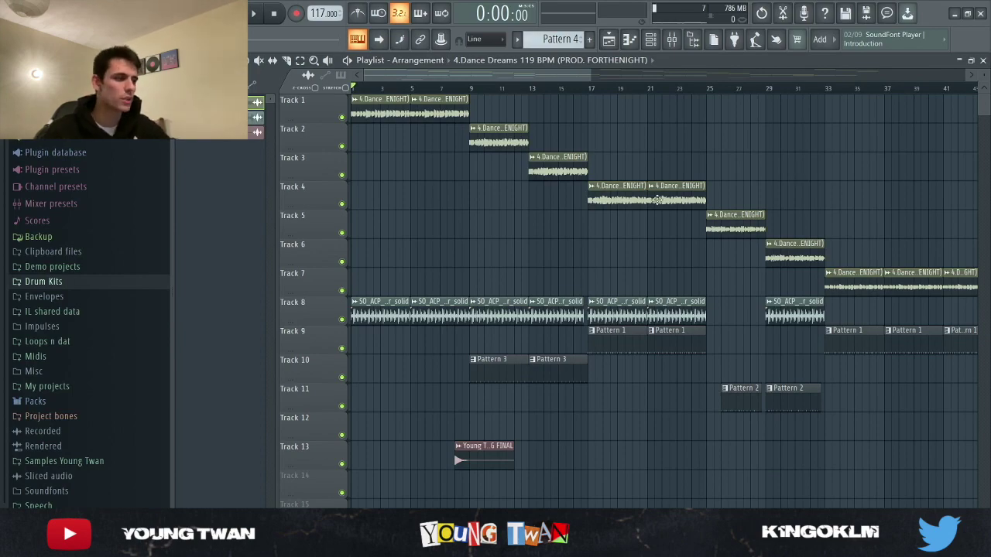
scroll(319, 330, up, 4)
scroll(311, 316, down, 3)
scroll(308, 318, down, 3)
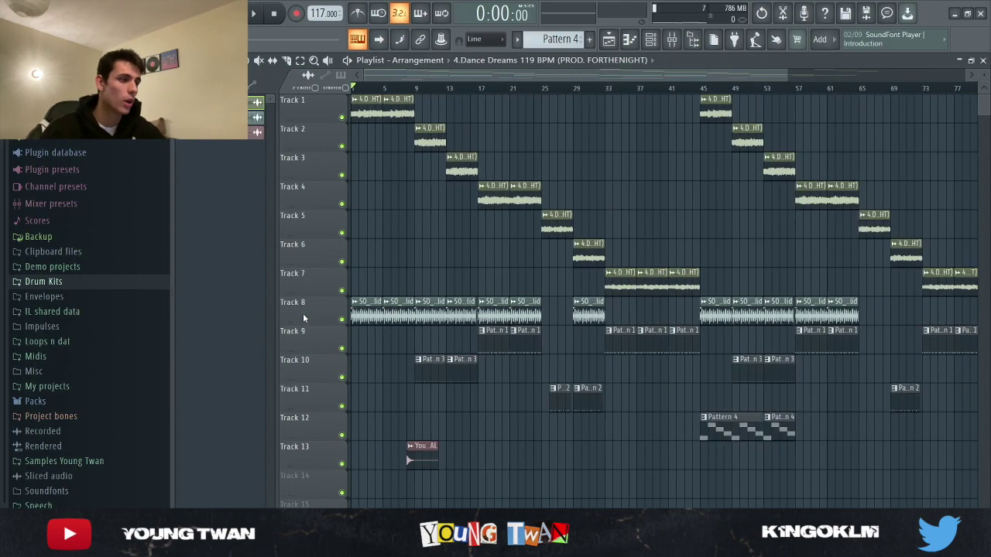
scroll(331, 166, up, 2)
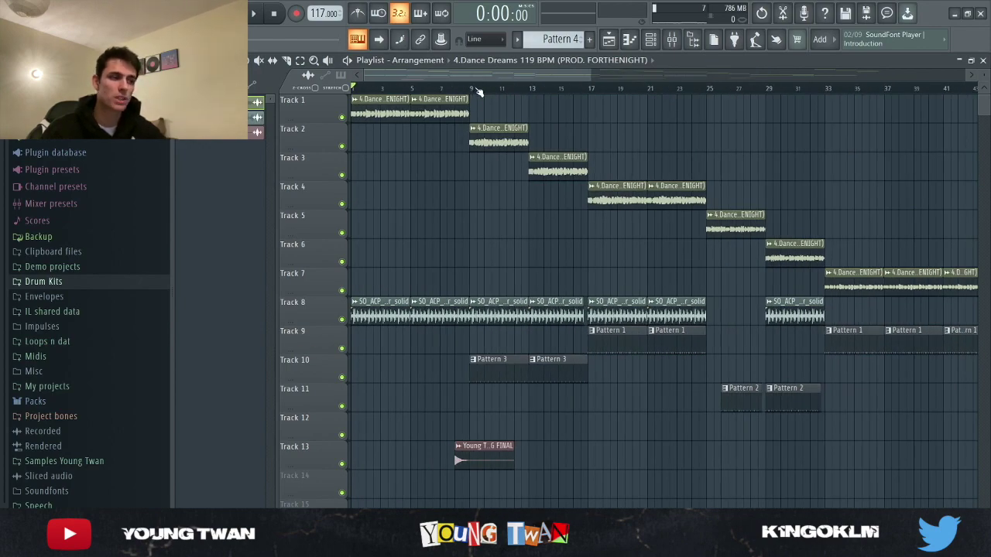
scroll(483, 150, down, 2)
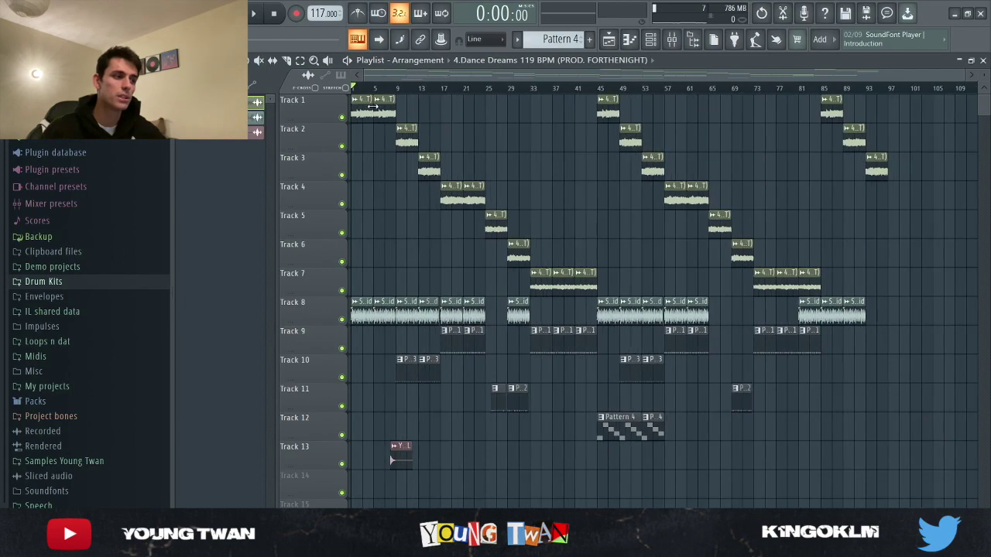
scroll(342, 147, up, 2)
Mark the opening section up to bar 9, clear the selection and place the playhead at bar 9
drag(419, 92, 332, 99)
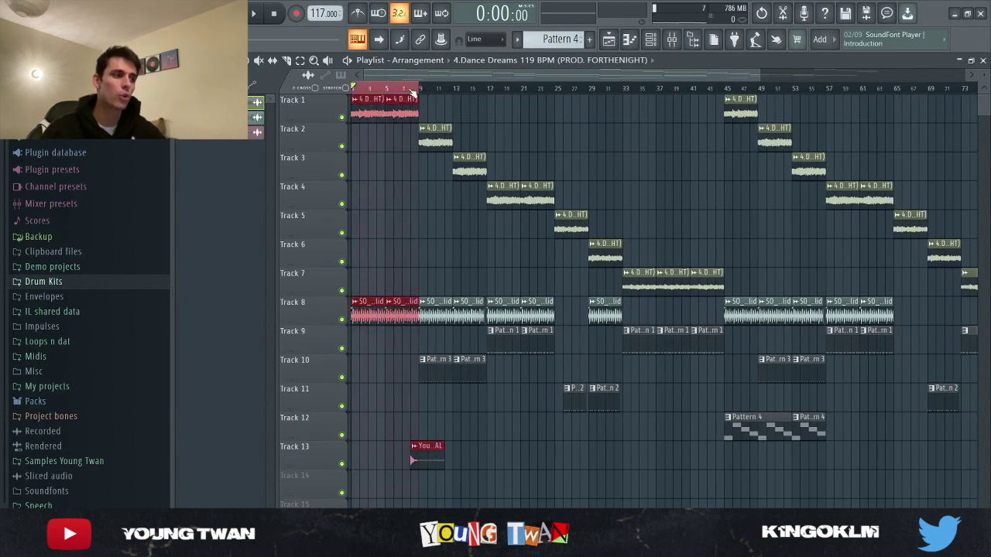
drag(418, 92, 548, 109)
click(416, 92)
ctrl+click(419, 93)
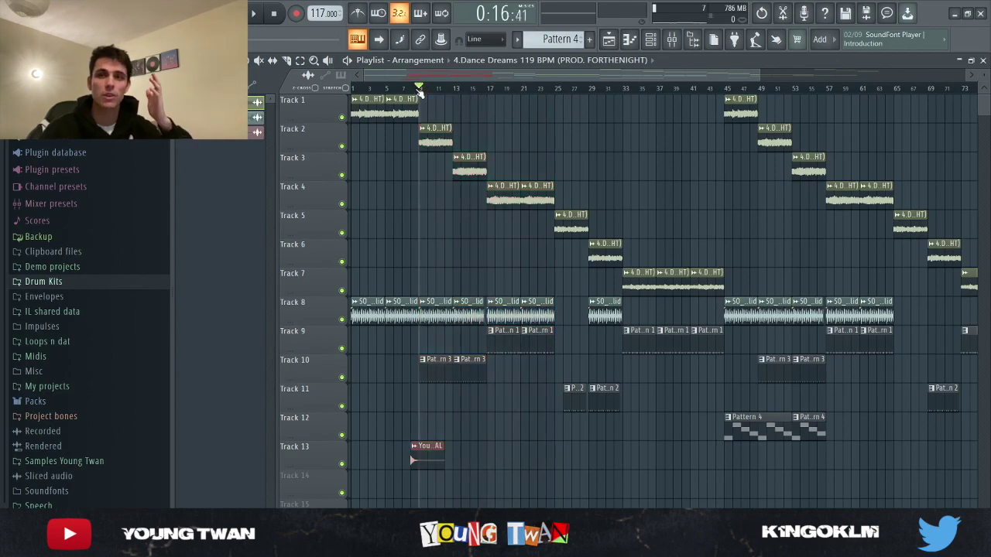
Review the Dance Dreams clip's sample settings again, close them and return the playhead to the song start
scroll(423, 113, up, 4)
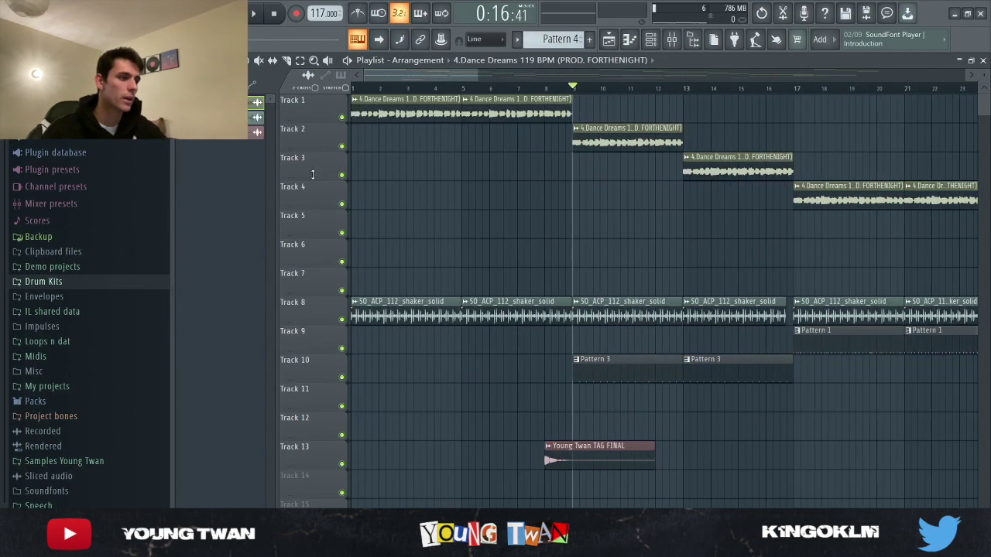
double_click(422, 113)
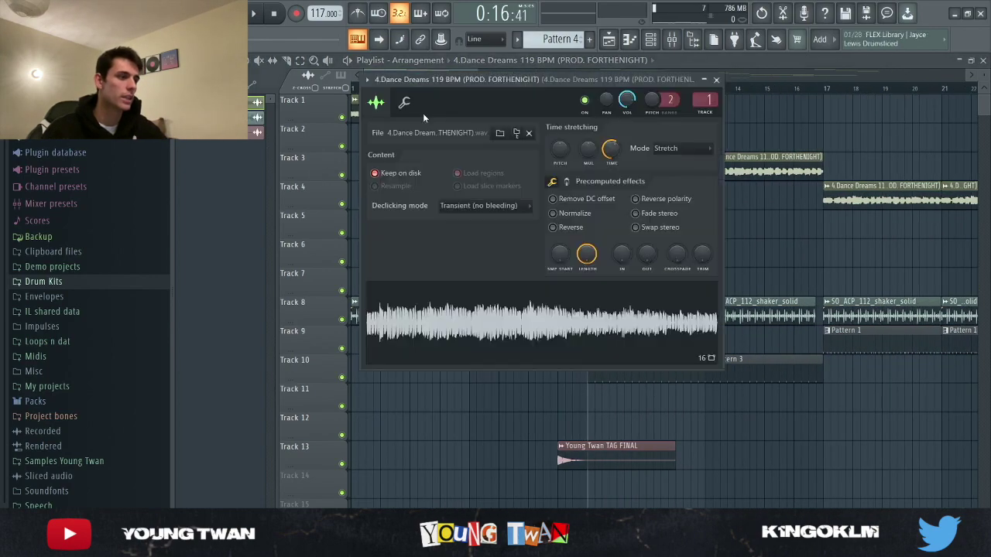
click(716, 79)
scroll(519, 246, down, 4)
key(space)
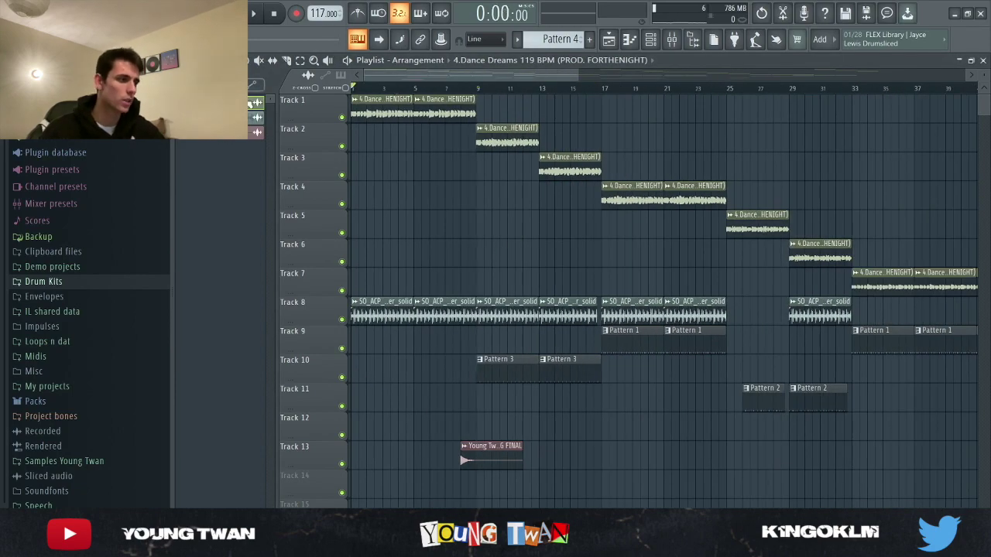
Inspect the sample settings of the first SO_ACP_112_shaker_solid clip on Track 8 and close them
scroll(310, 343, up, 4)
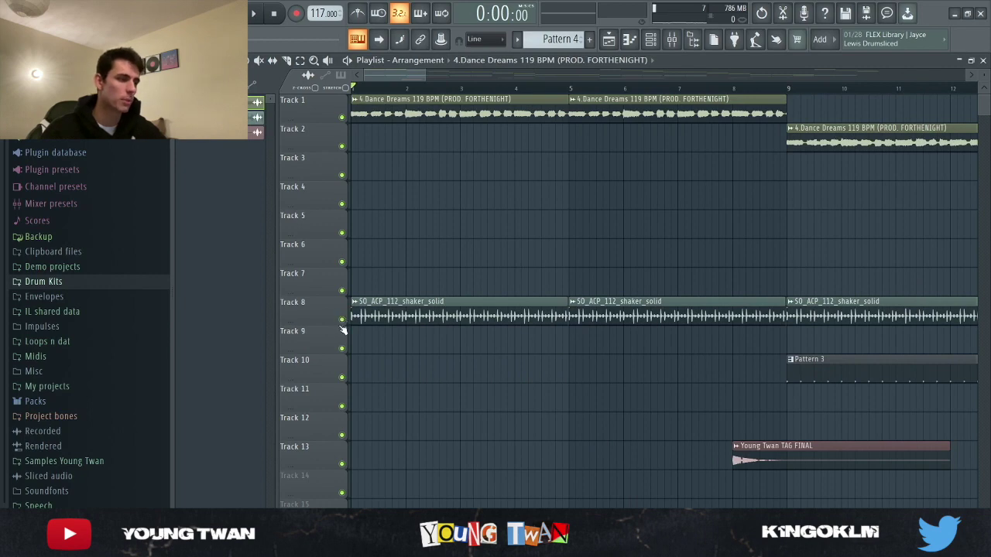
scroll(334, 332, up, 3)
double_click(438, 318)
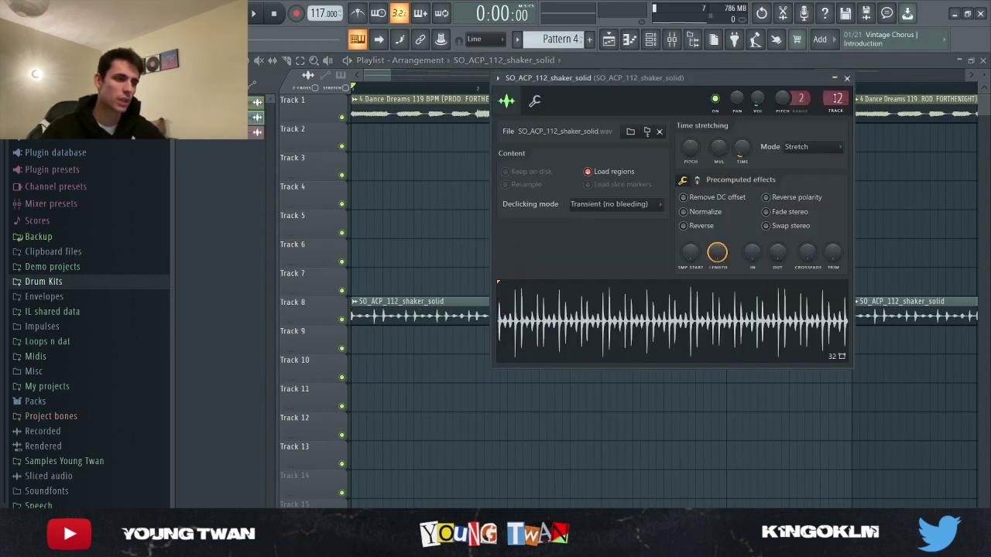
click(847, 78)
Solo Track 8, play the shaker loop while viewing its sample settings, and examine where its clips meet
right_click(341, 320)
key(space)
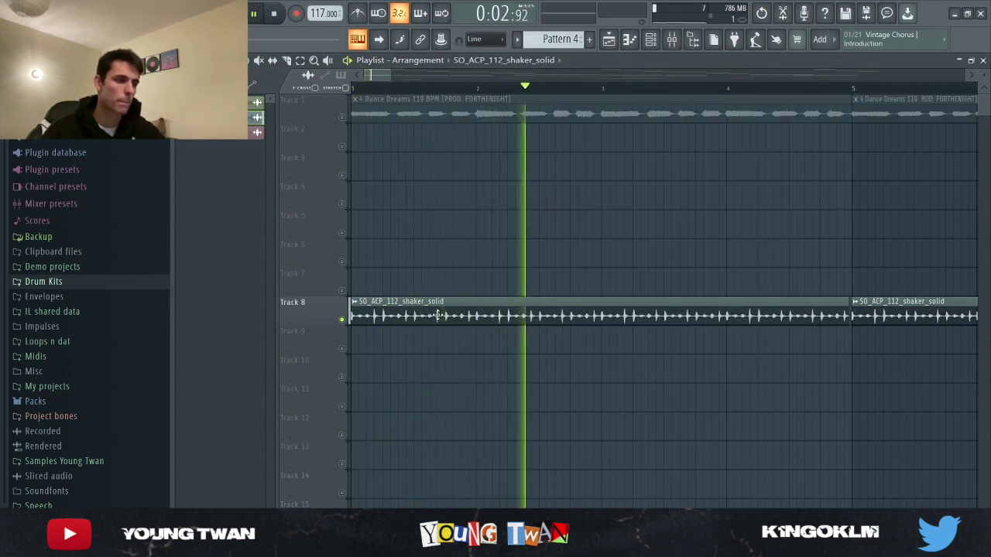
double_click(438, 315)
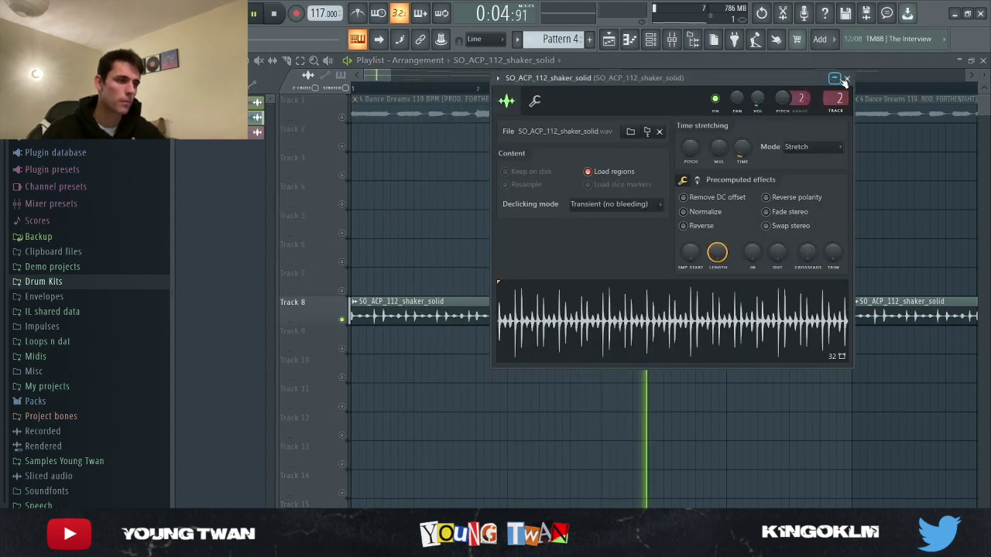
click(847, 78)
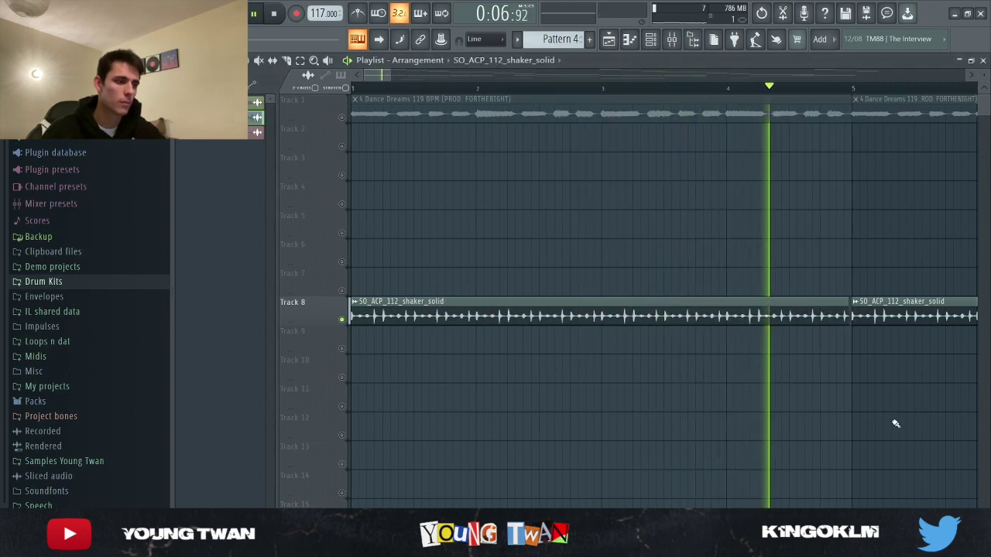
key(space)
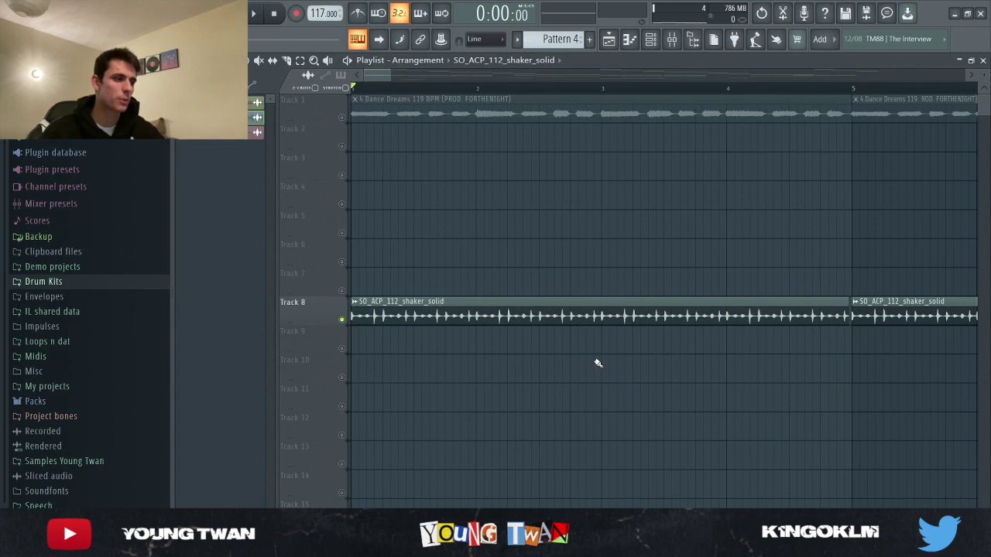
scroll(873, 380, up, 4)
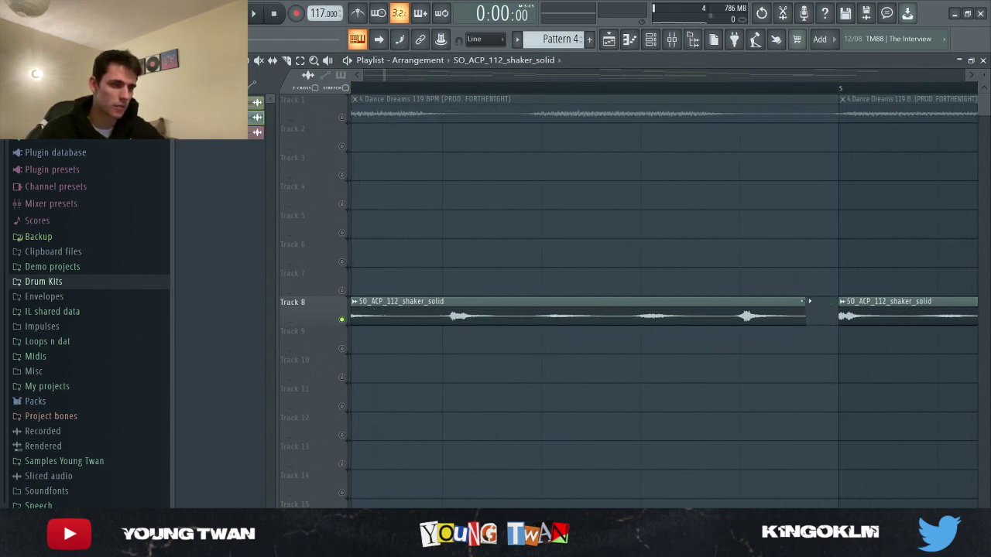
scroll(788, 357, down, 5)
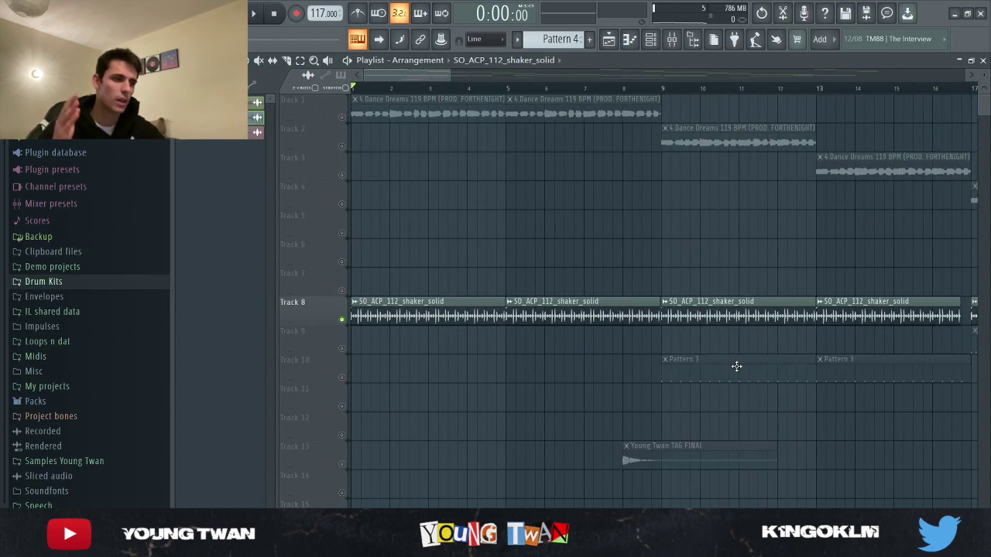
scroll(737, 366, down, 3)
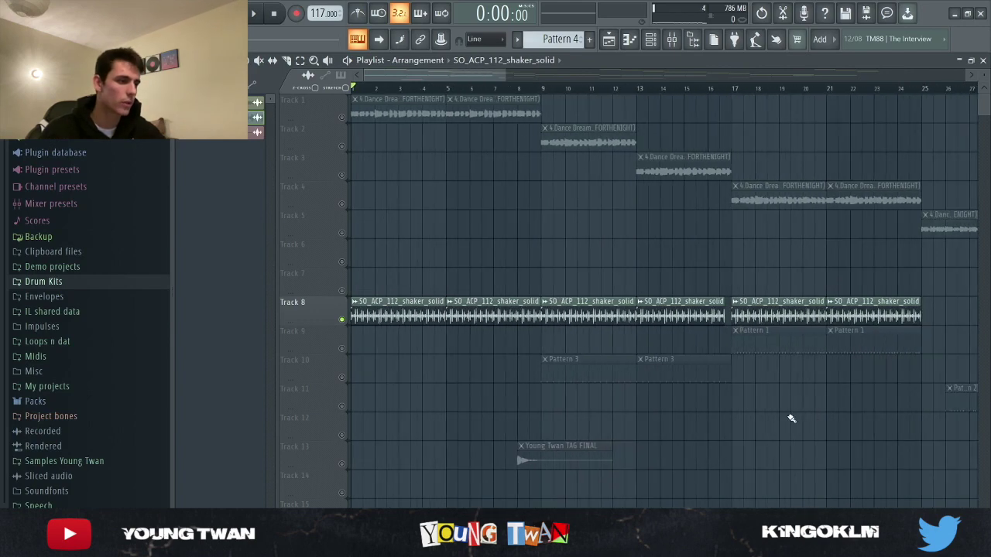
Inspect the Fruity parametric EQ 2 and Ghz Lohi 3 effects on the shaker's mixer insert
click(670, 42)
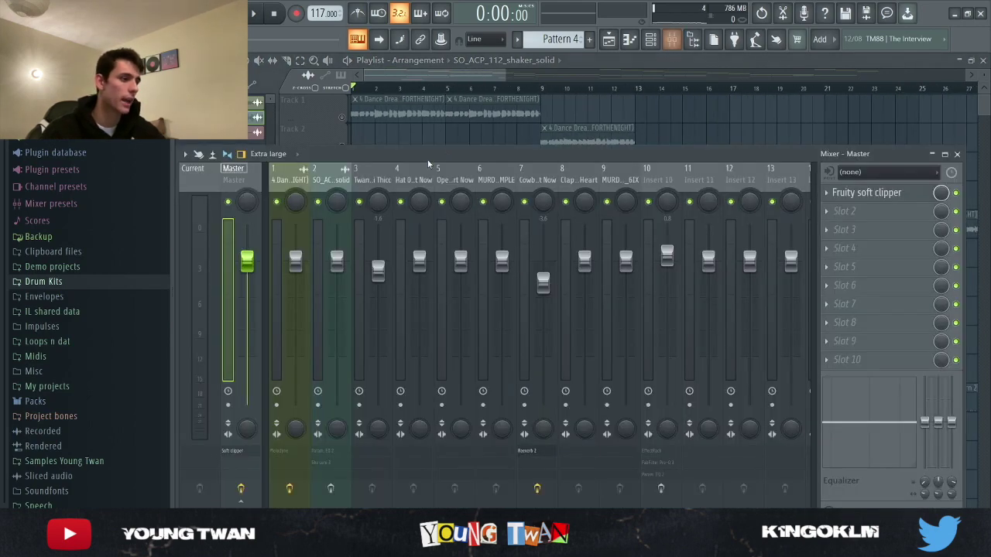
click(339, 210)
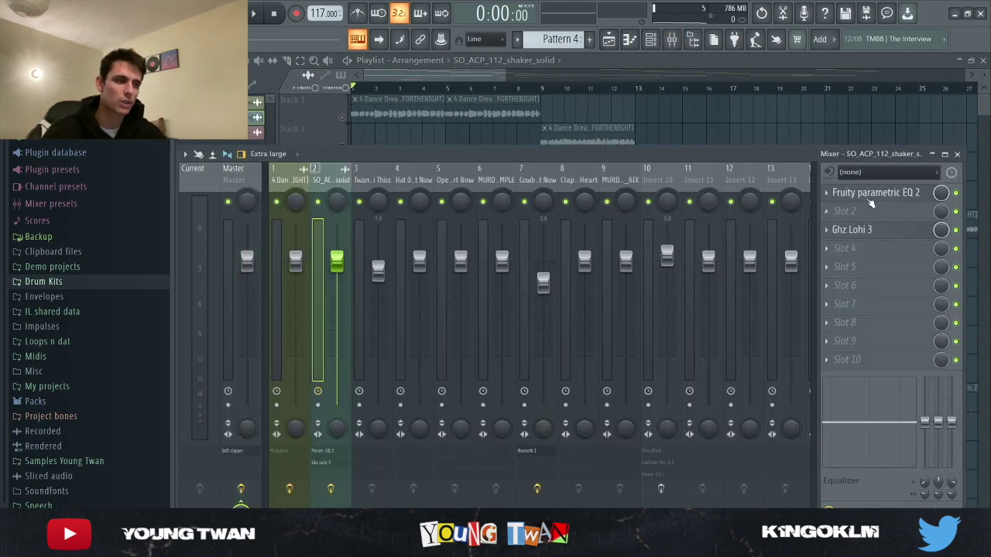
click(874, 193)
click(874, 194)
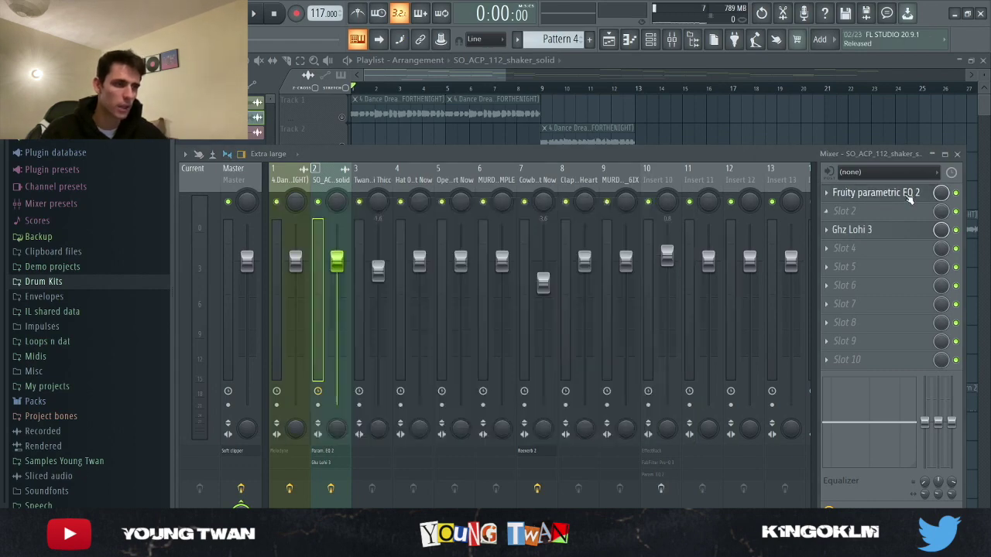
click(887, 237)
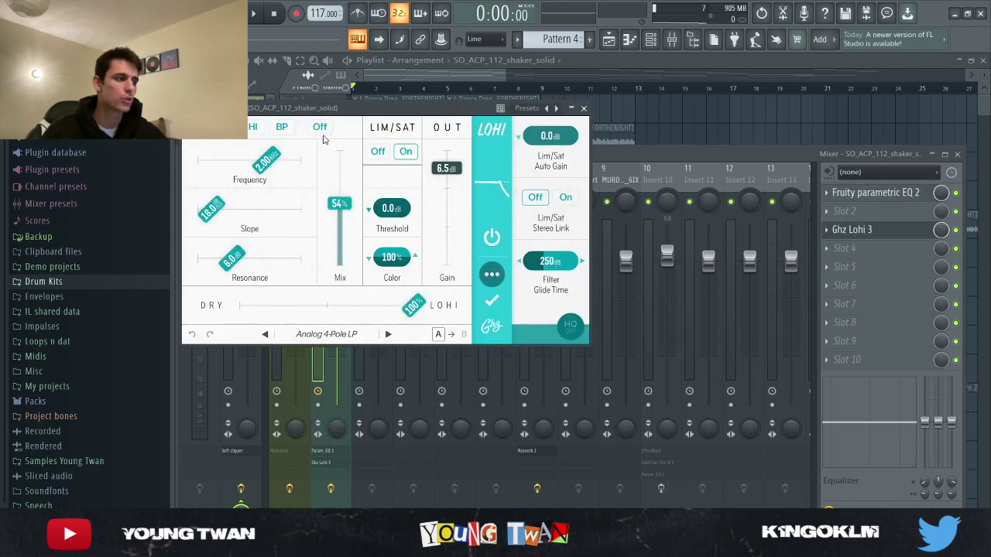
drag(330, 108, 396, 96)
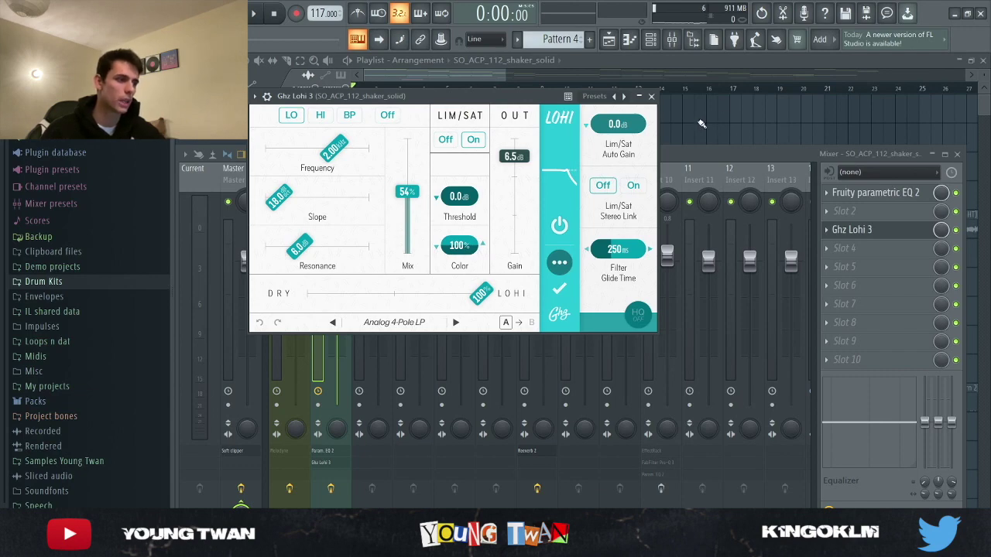
click(652, 96)
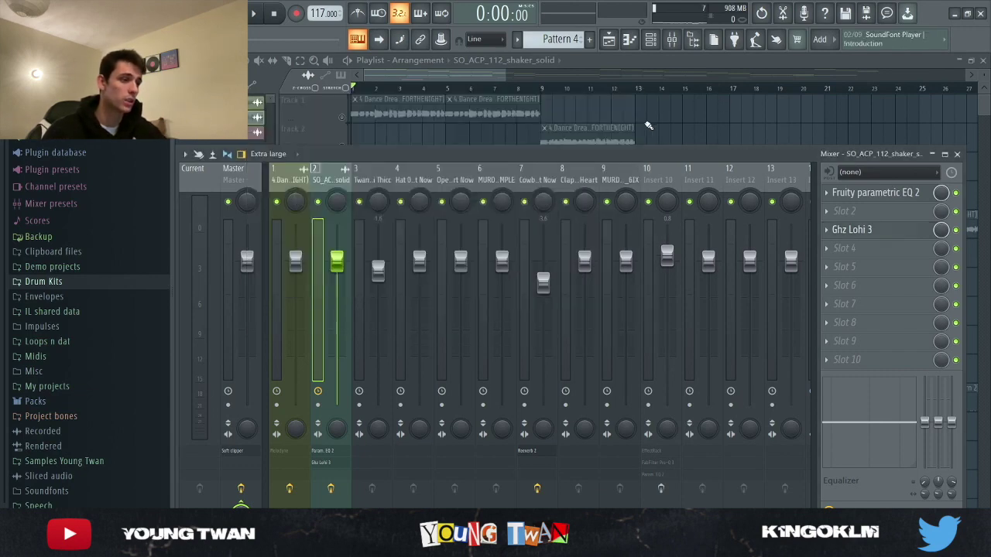
Close the mixer, play the soloed shaker loop once more and unsolo Track 8
key(F9)
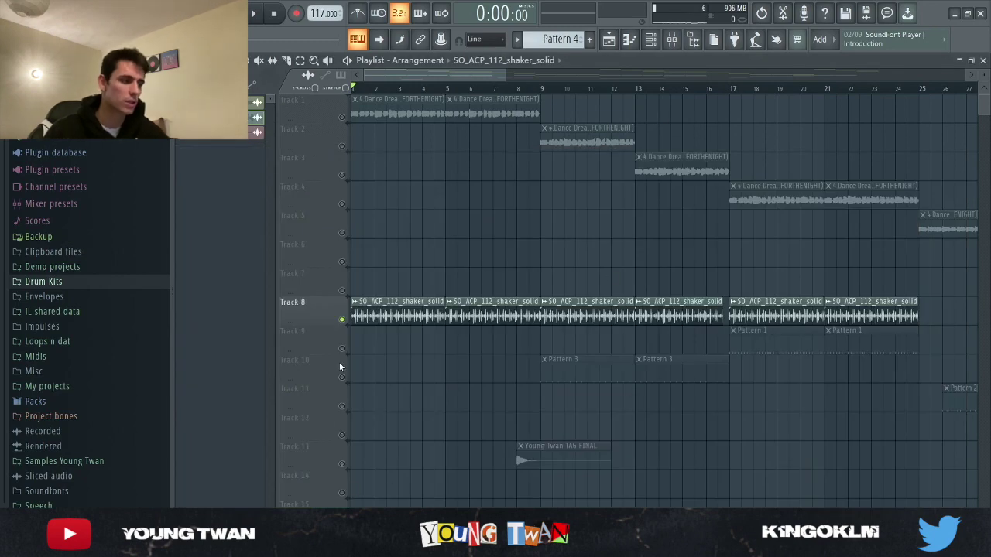
key(space)
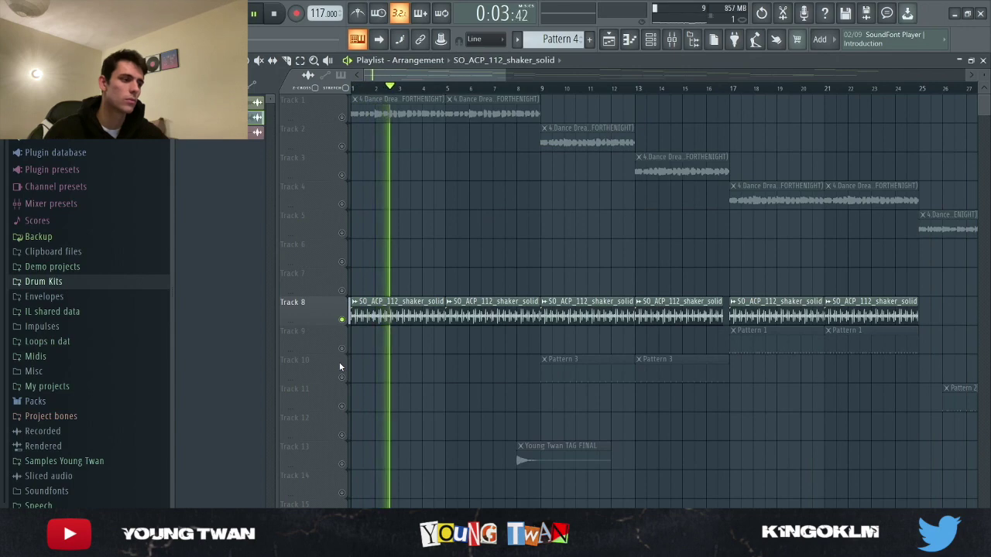
key(space)
ctrl+click(342, 319)
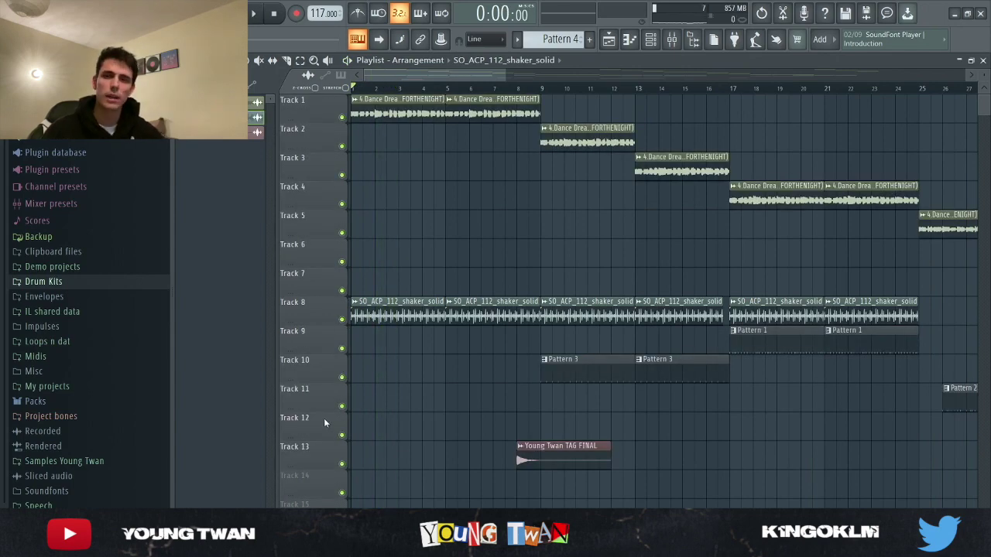
Place the playhead at bar 9, show Pattern 3's steps in the channel rack and view the Twan Kick - Dummi Thicc sample settings
key(space)
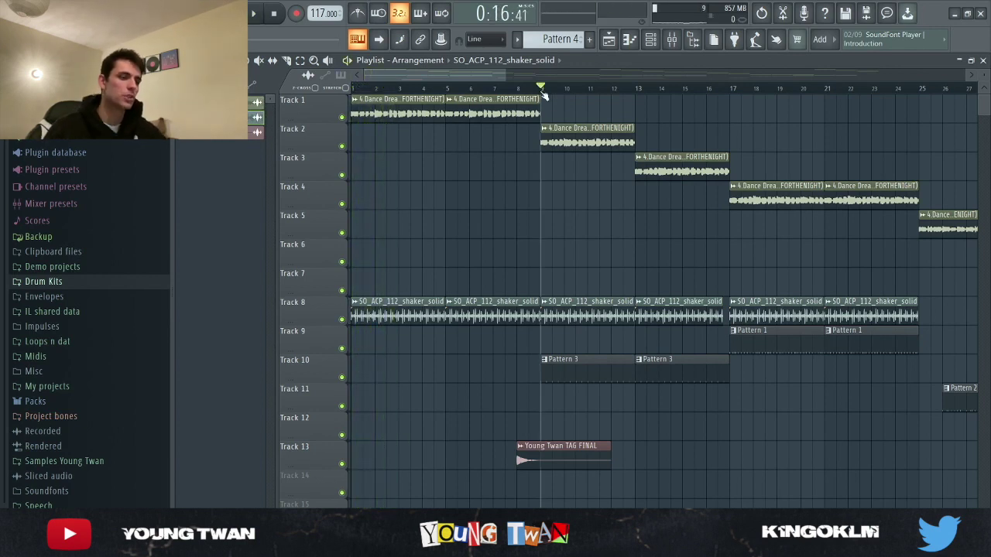
click(596, 358)
click(652, 40)
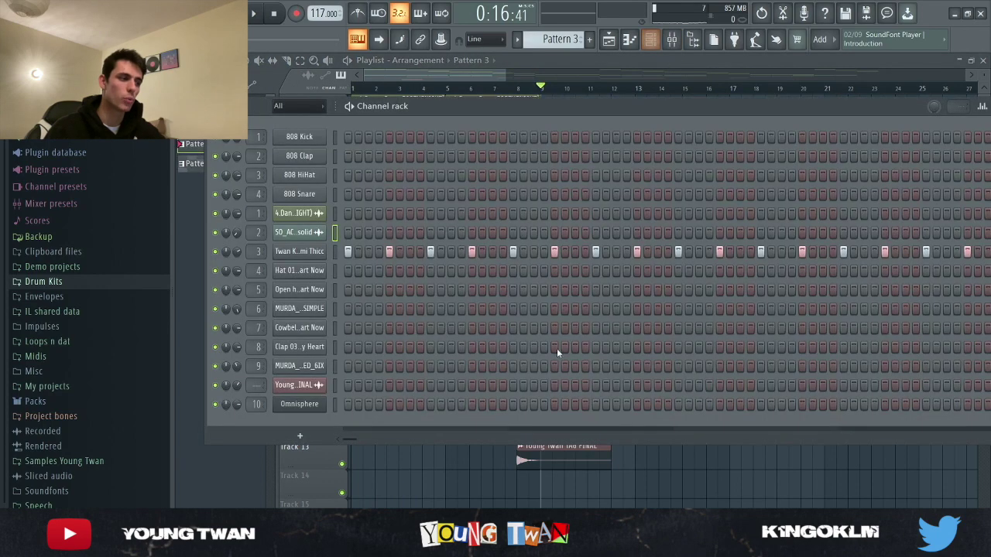
click(313, 253)
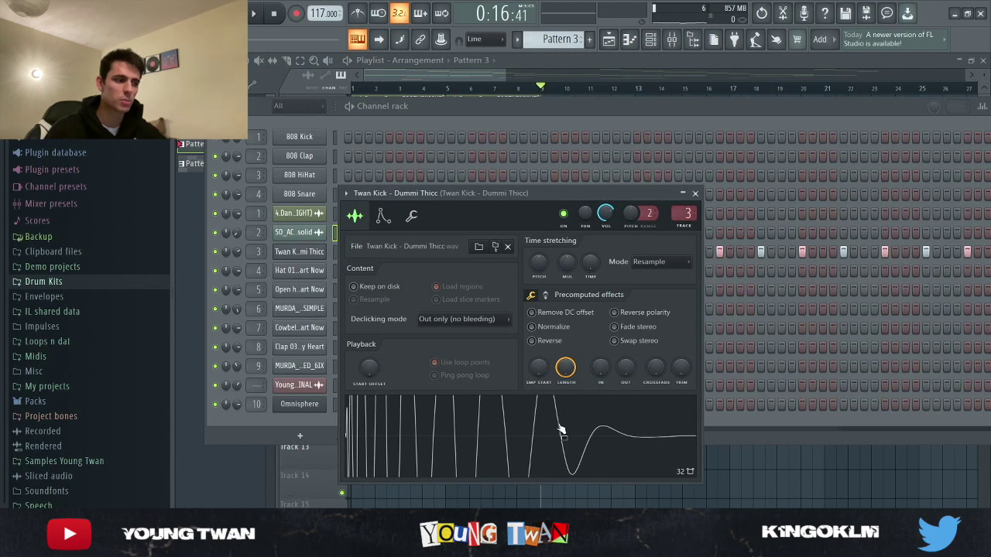
Close the kick's sample settings and play the arrangement from bar 9 to hear the kick with the melody
click(300, 253)
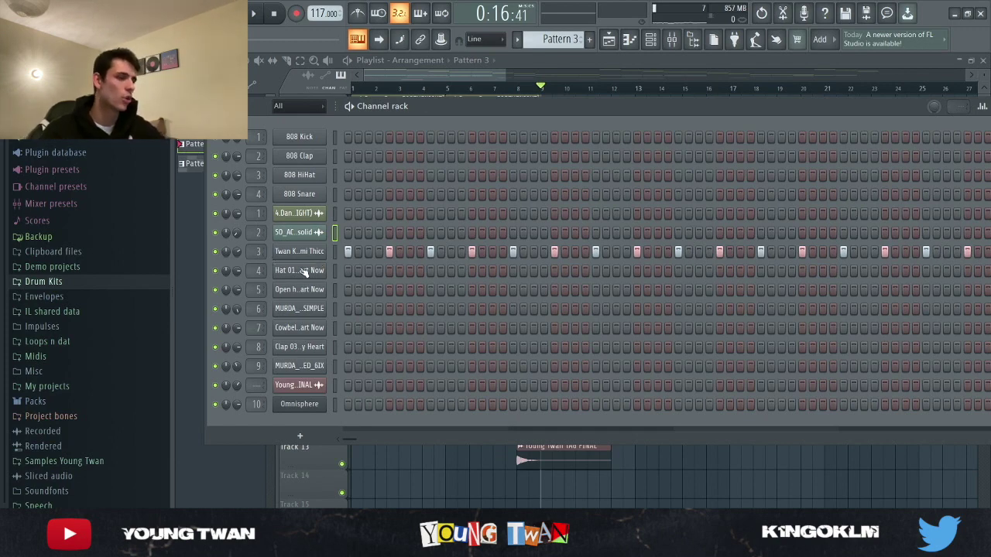
click(304, 255)
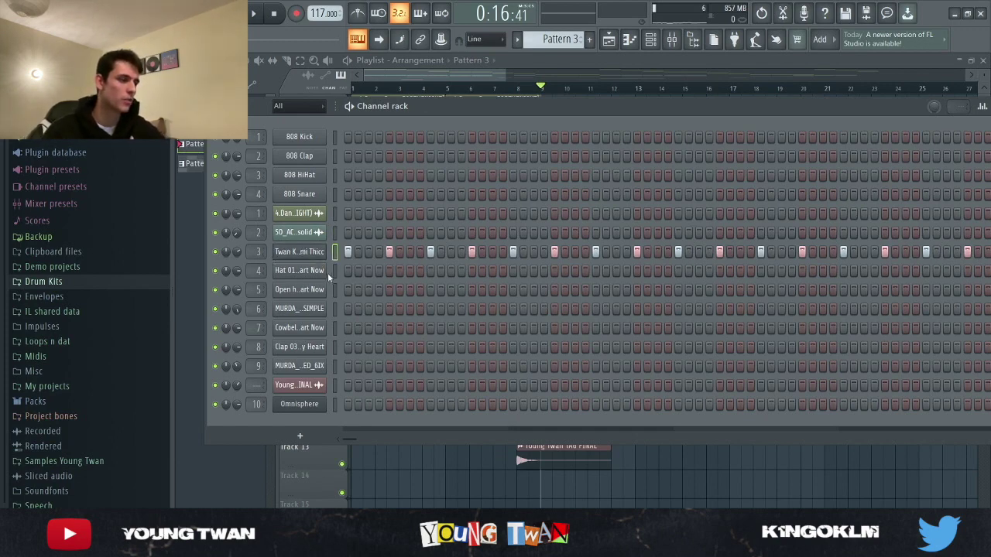
key(space)
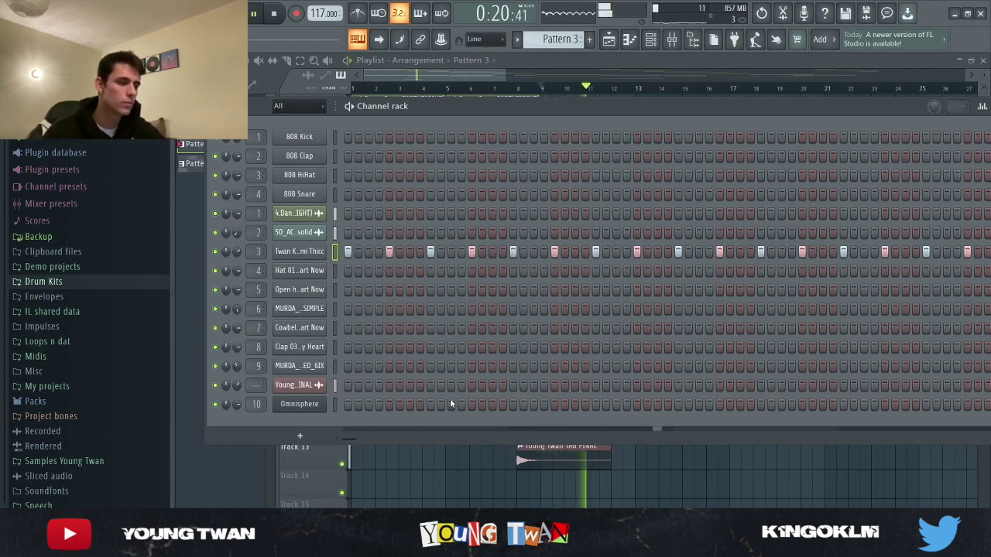
key(space)
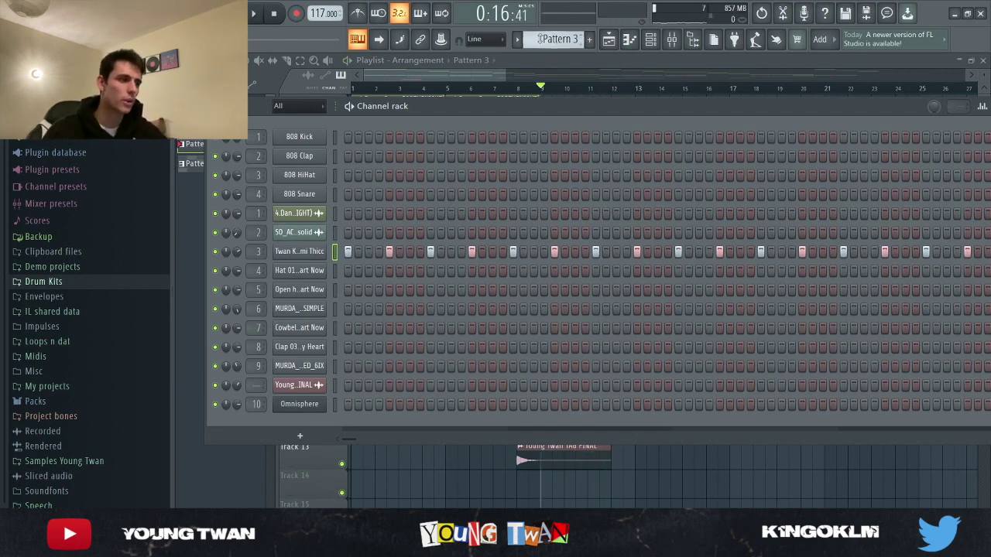
Show Pattern 1's steps in the channel rack and view the Hat 01 - Don't Start Now sample settings
scroll(559, 40, up, 2)
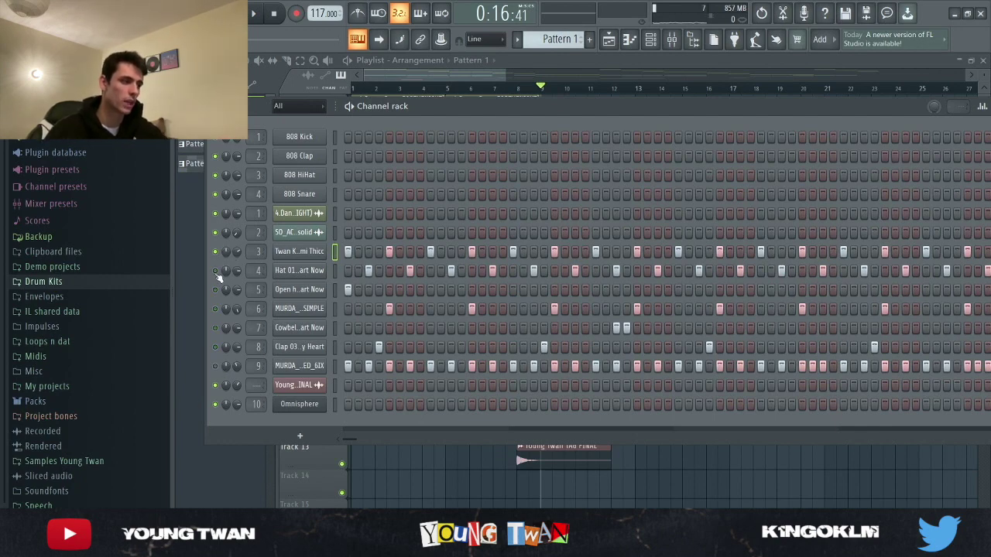
click(310, 271)
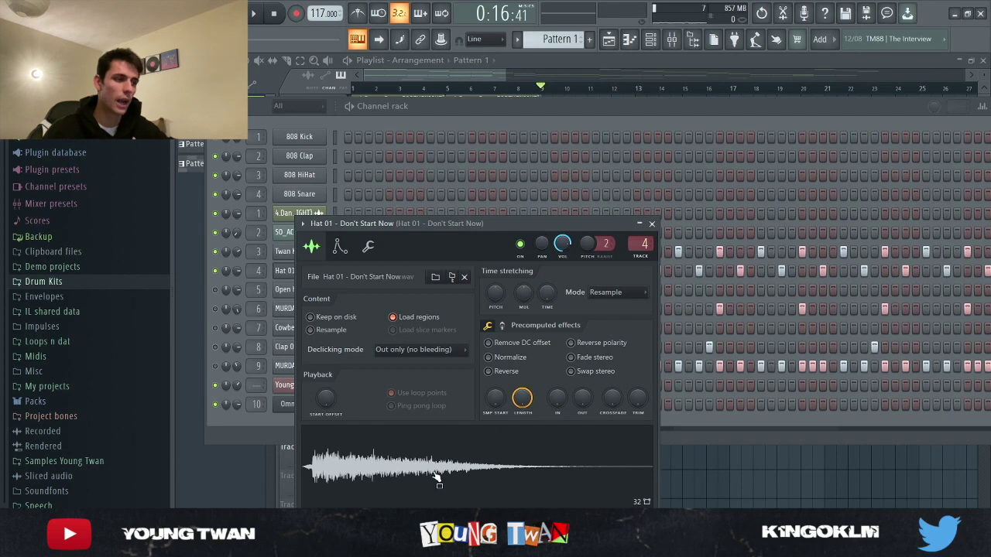
drag(395, 226, 425, 188)
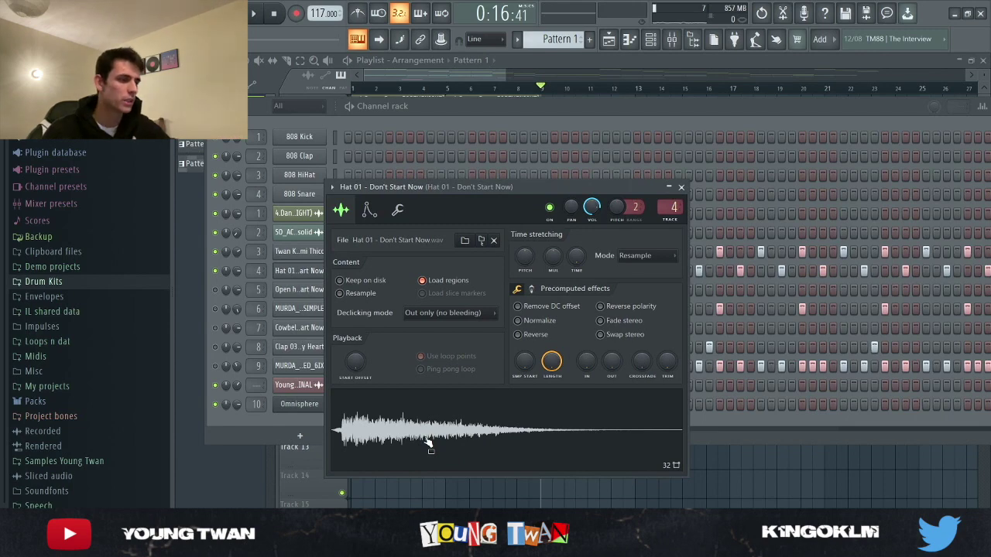
Close the hat's sample settings, play the arrangement from bar 17 and show the channel rack again before stopping playback
key(Escape)
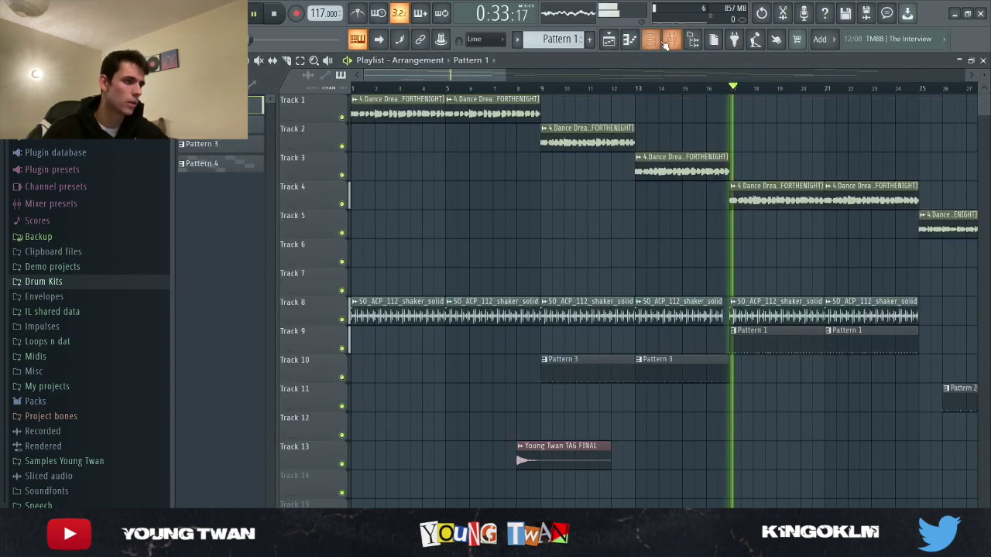
key(F6)
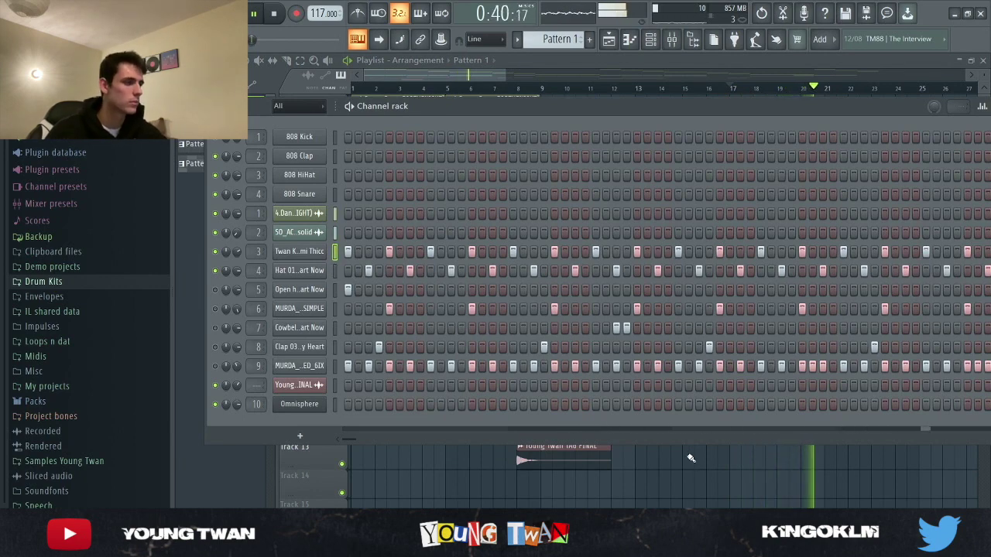
key(space)
View the Open hat 06 - Don't Start Now sample settings, close them and play the arrangement from bar 17
drag(528, 102, 499, 86)
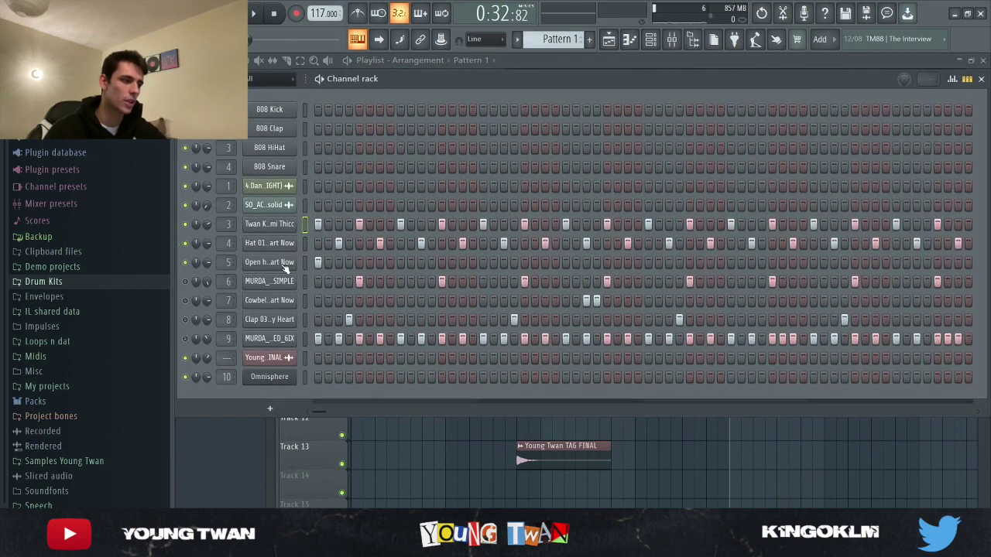
click(285, 263)
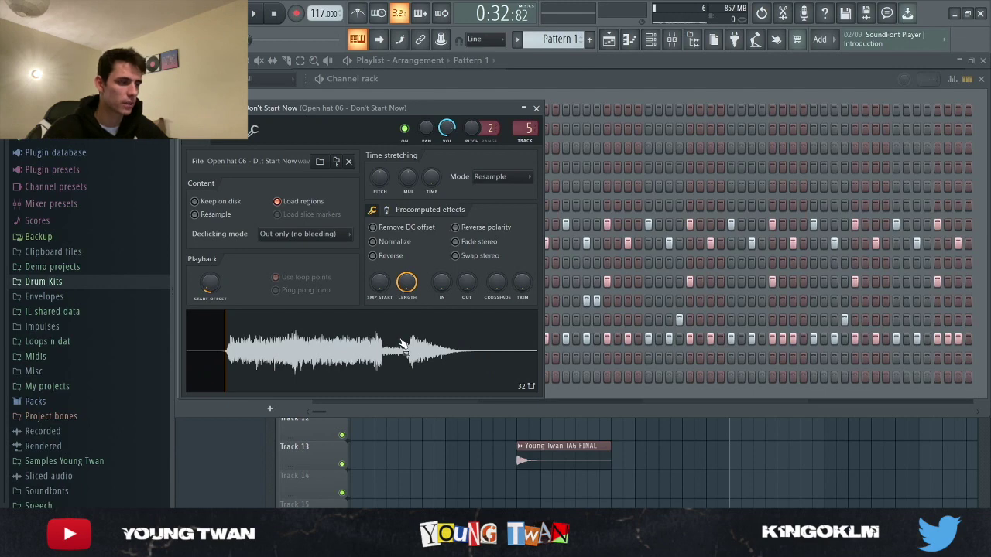
click(536, 109)
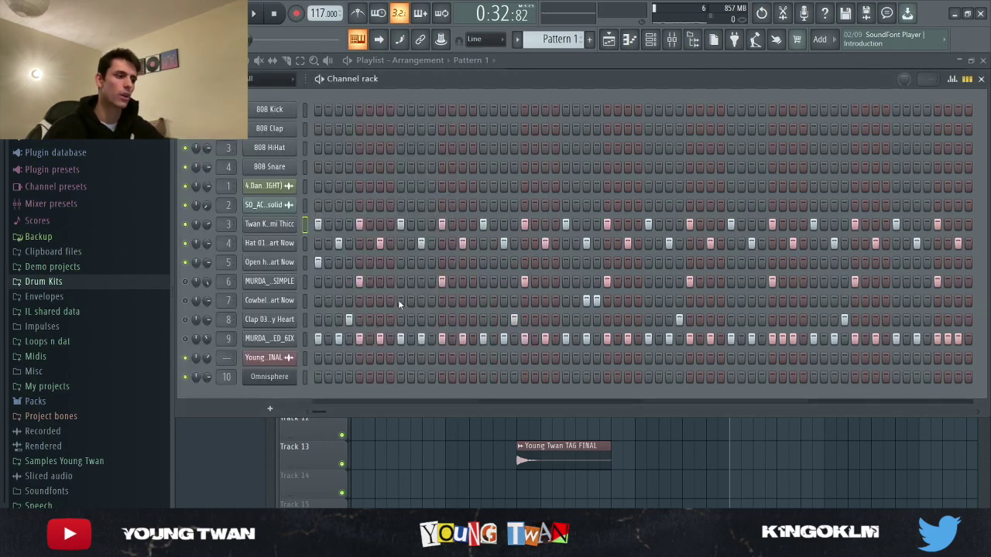
key(space)
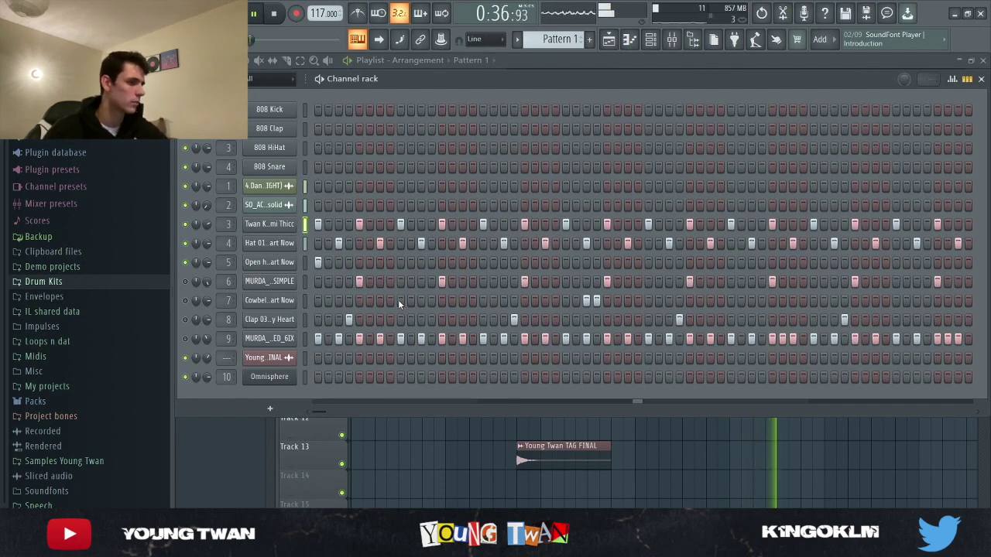
key(space)
View the MURDA_CLAP_SIMPLE sample settings, close them and play the section to hear the clap with the other drums
click(270, 282)
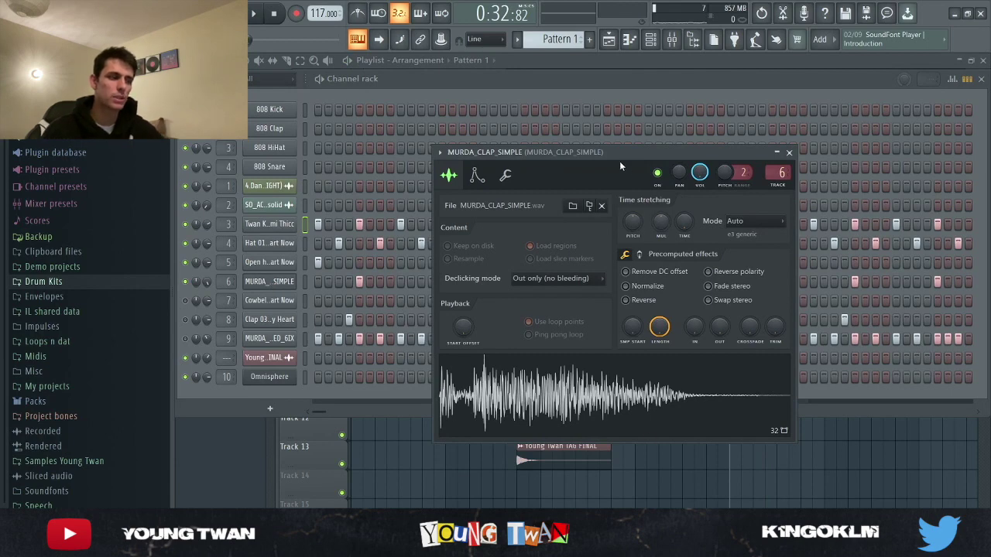
drag(620, 161, 623, 131)
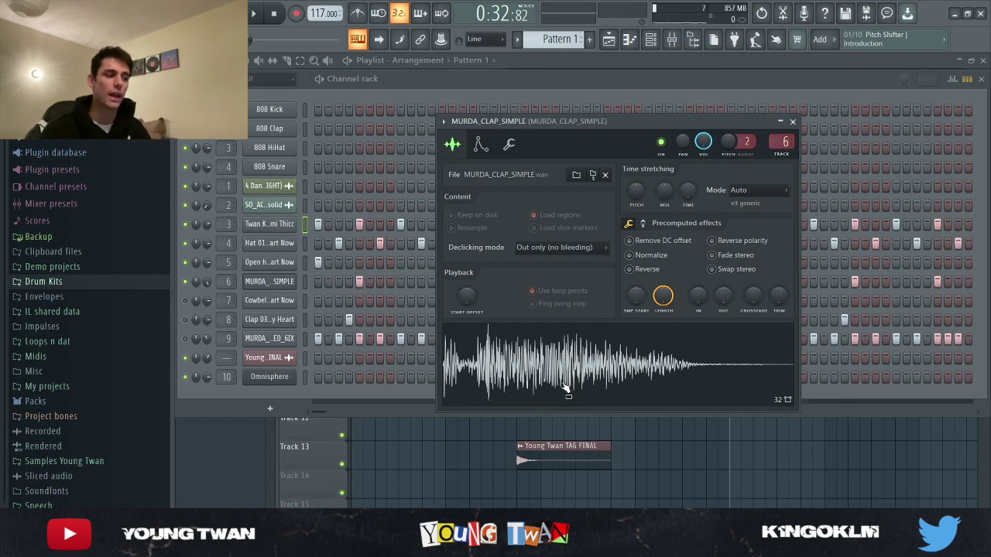
key(Escape)
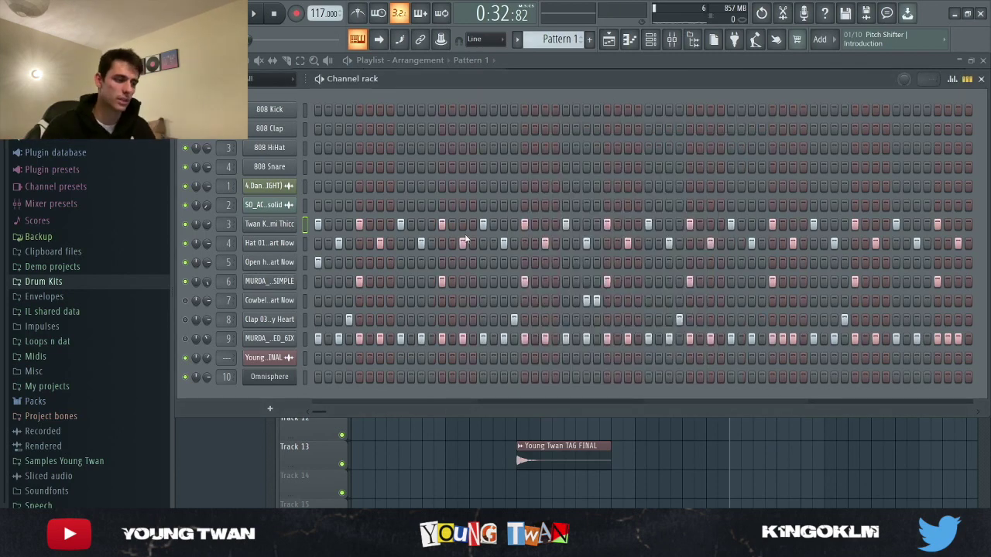
key(space)
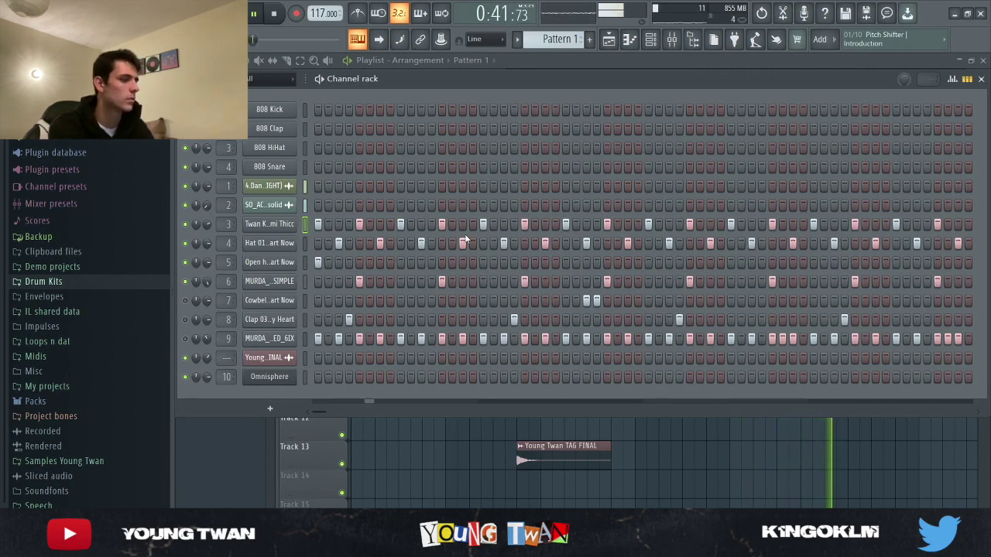
key(space)
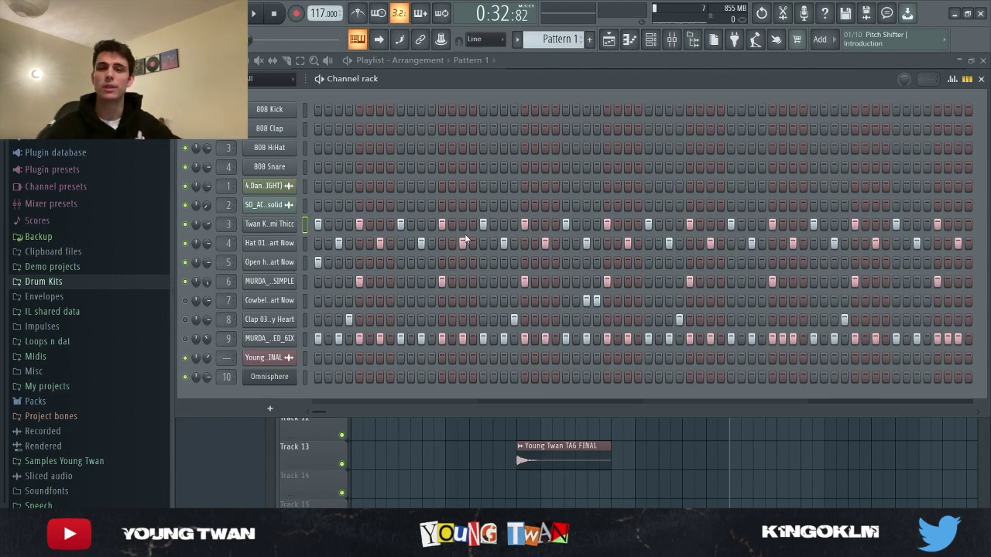
Show the sample waveform of the Cowbells - Don't Start Now channel and preview its sound
click(269, 301)
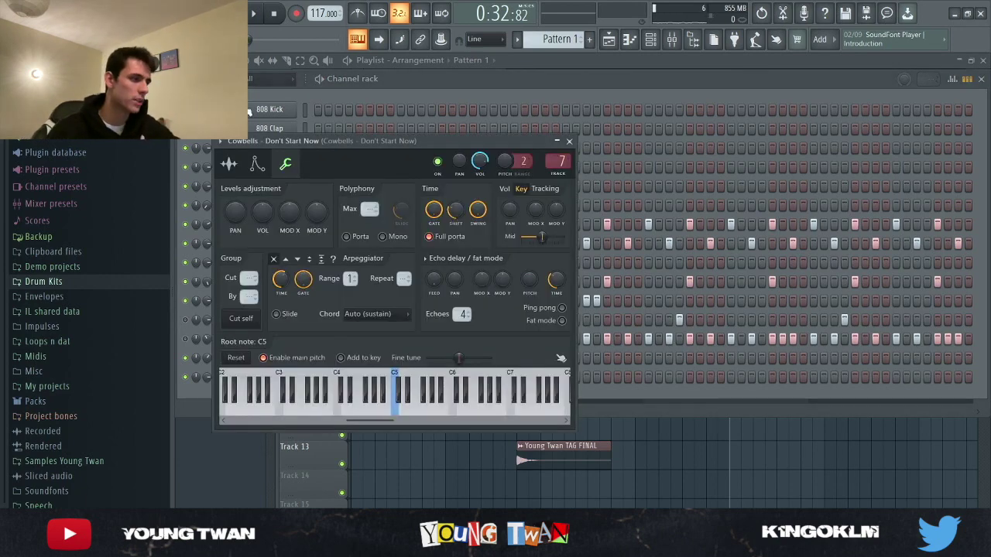
click(230, 164)
drag(283, 140, 391, 119)
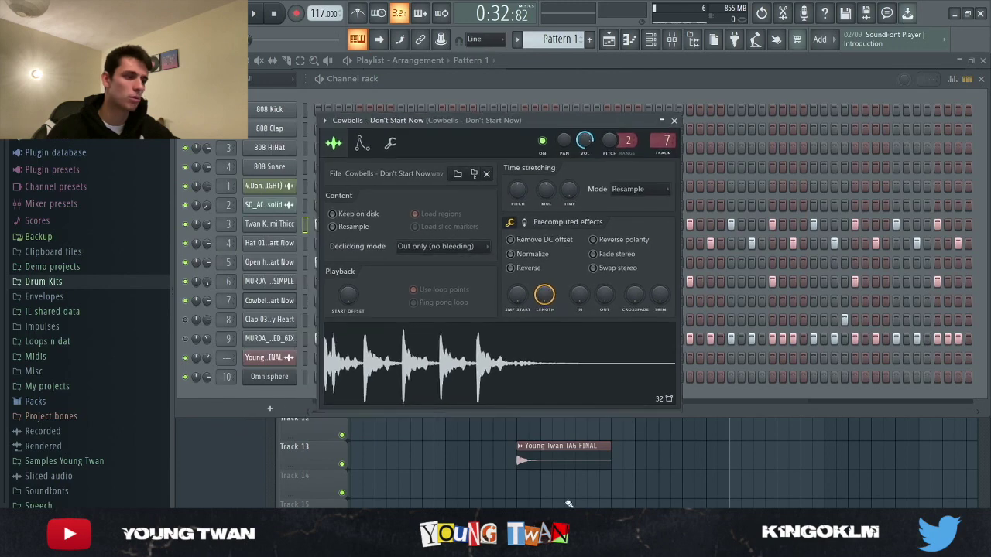
click(488, 385)
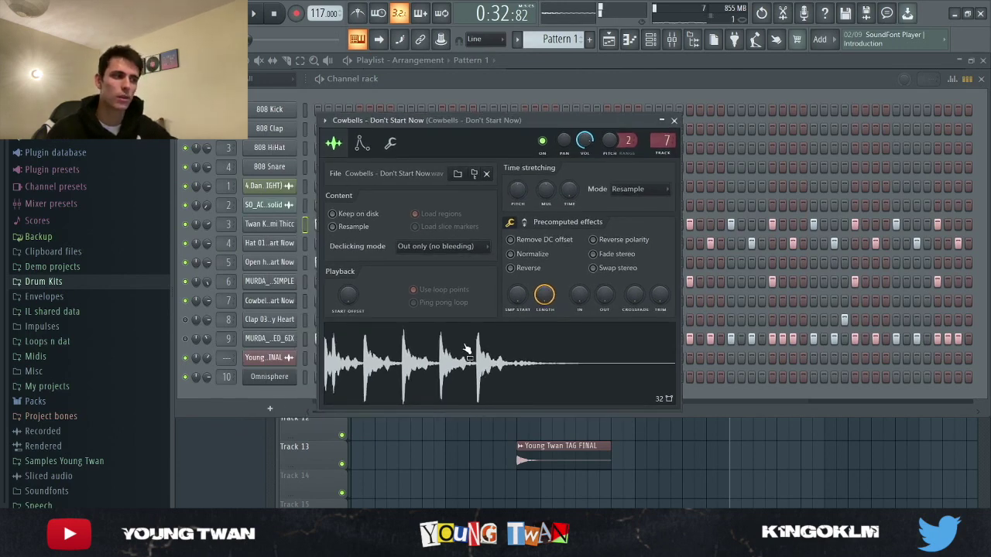
Inspect the Fruity Reeverb 2 effect on the cowbells' mixer insert, close it and return to the channel rack
click(289, 305)
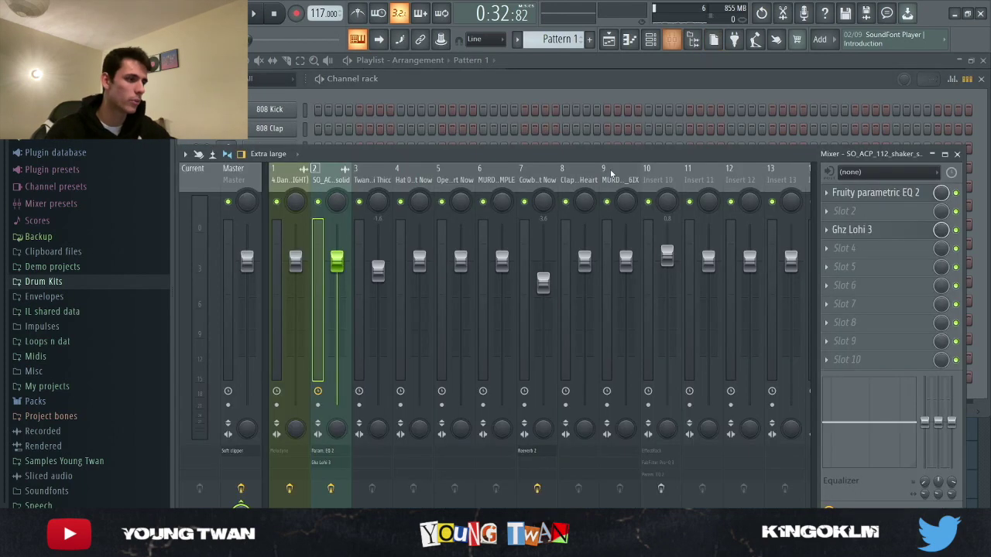
click(672, 39)
click(544, 170)
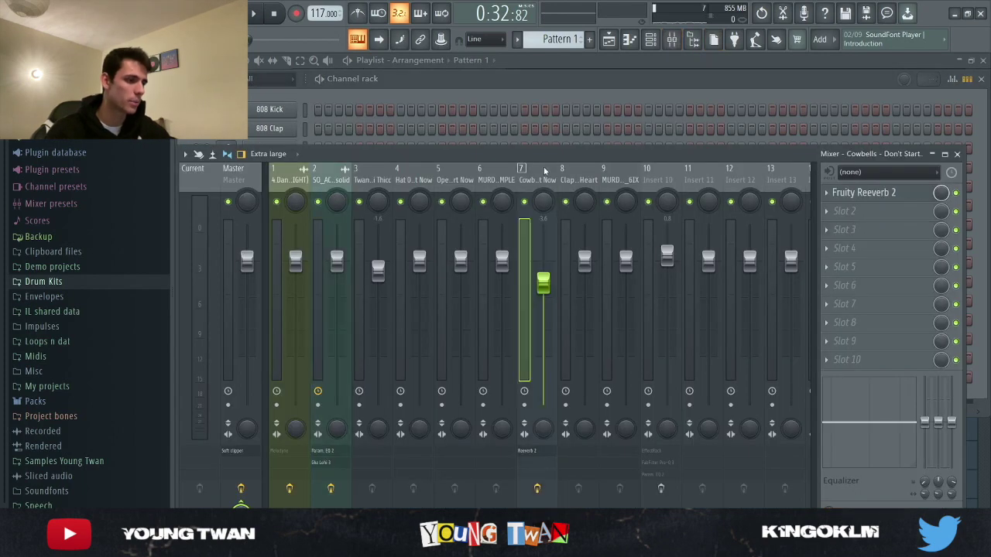
click(873, 192)
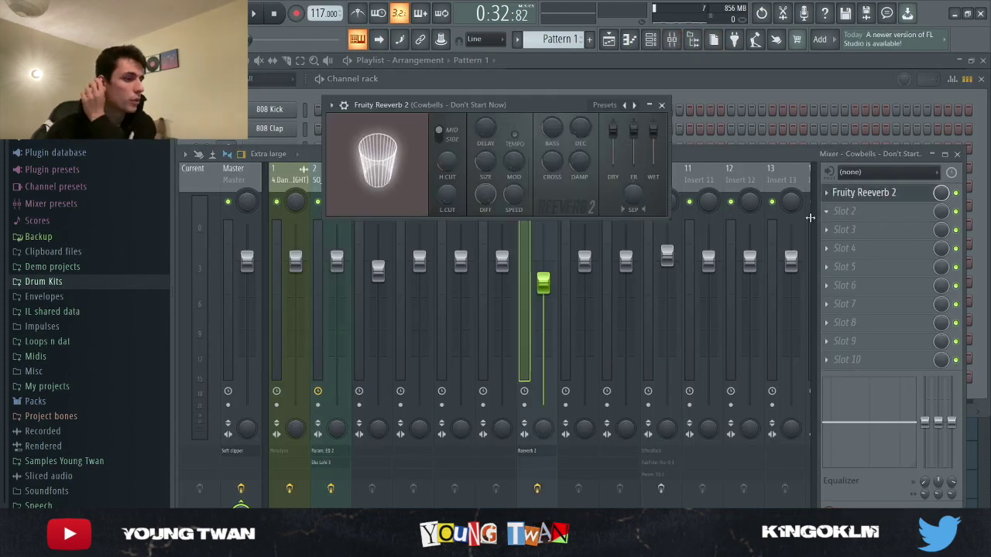
click(662, 105)
click(600, 82)
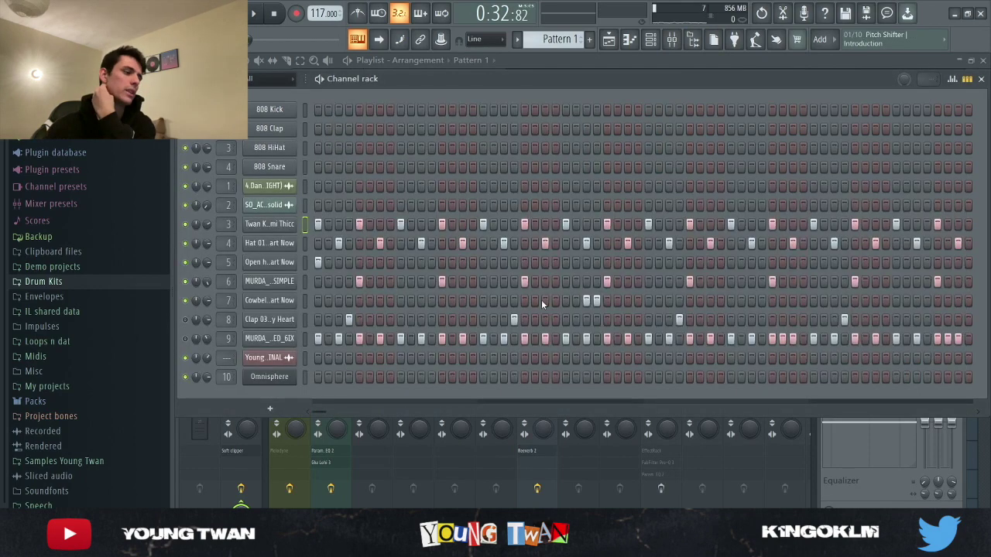
Examine the two cowbell notes and their velocities in Pattern 1's piano roll
click(277, 302)
key(F7)
scroll(418, 310, down, 4)
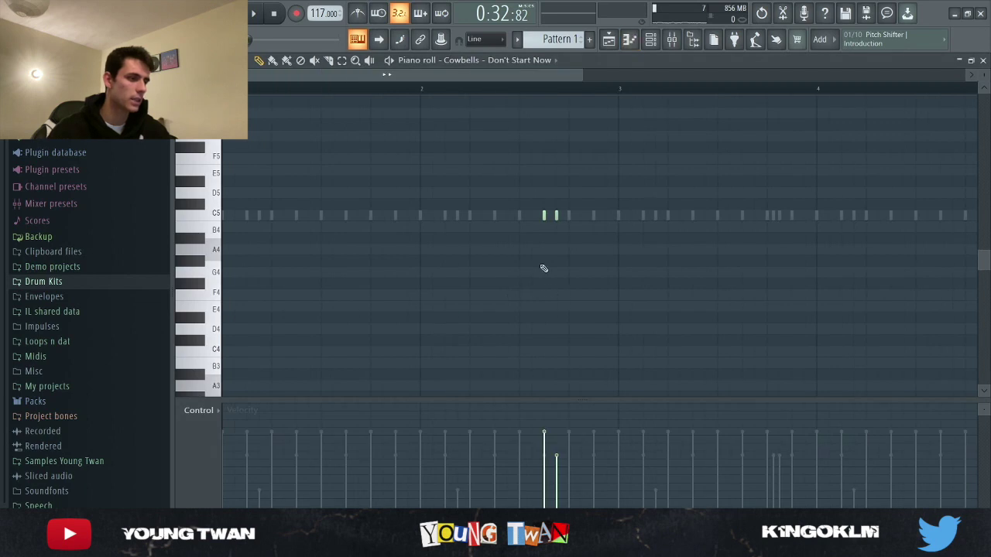
scroll(544, 266, up, 5)
scroll(632, 220, down, 4)
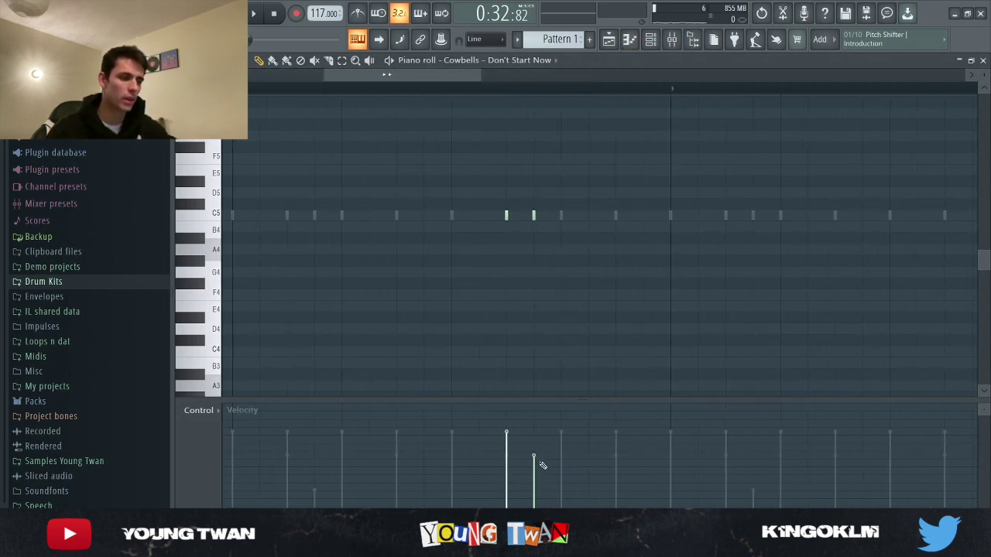
scroll(571, 294, down, 3)
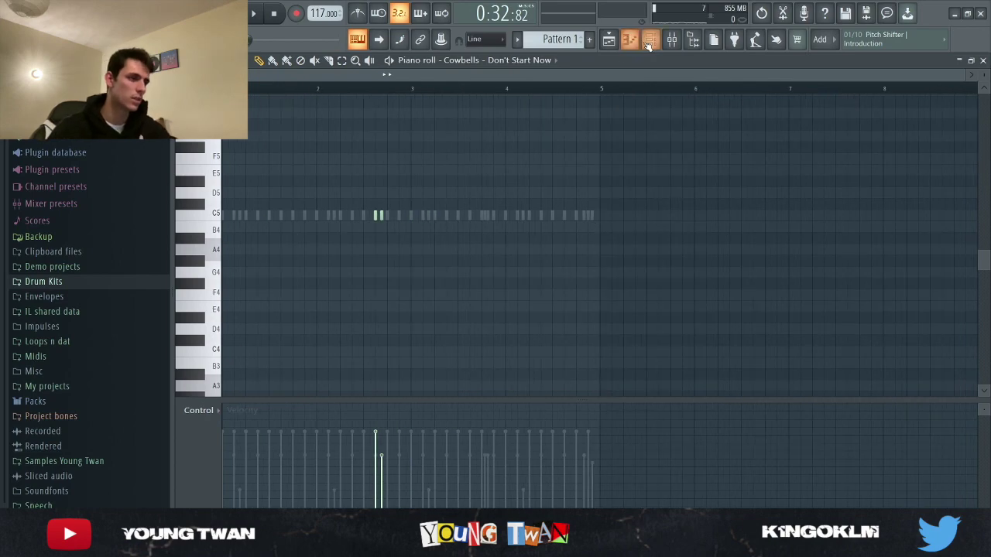
Play the arrangement from bar 17 while following the cowbell notes in the piano roll
click(648, 45)
key(space)
click(650, 45)
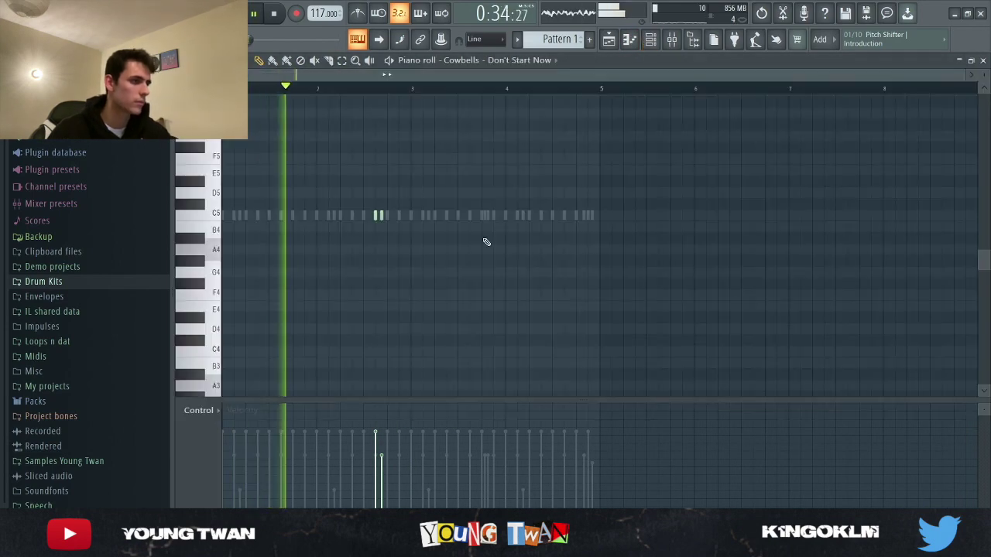
scroll(372, 260, up, 3)
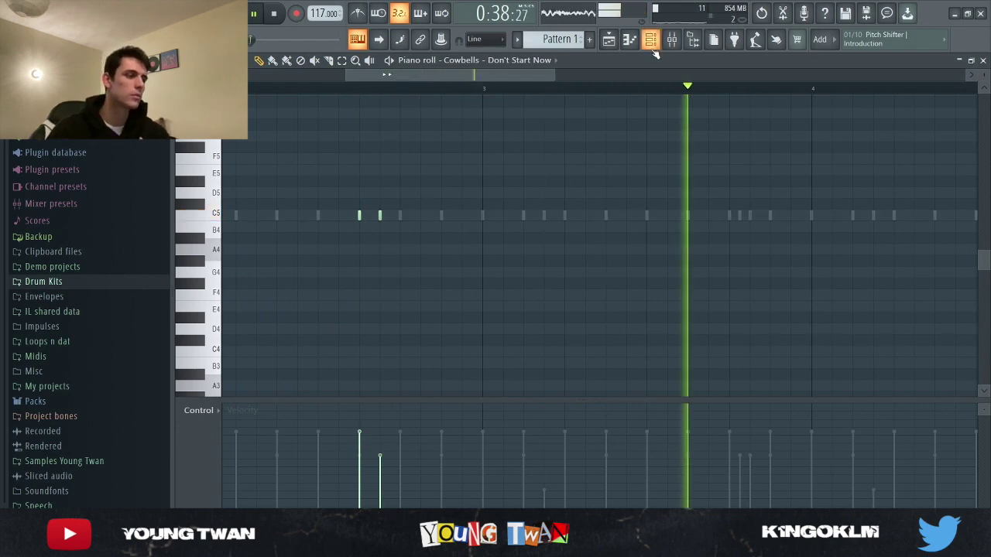
scroll(682, 183, down, 4)
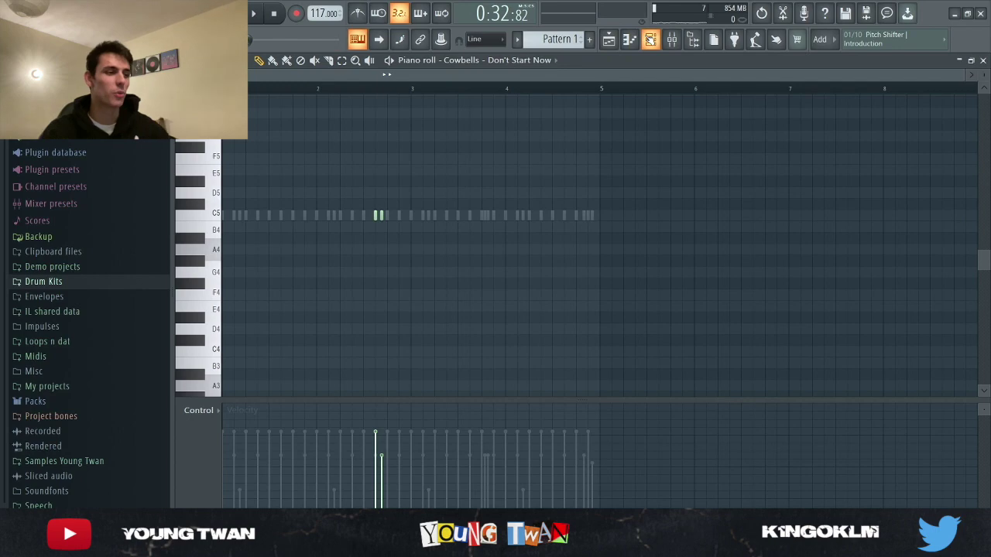
View the Clap 03 - Break My Heart sample settings from the channel rack, close them and play the section
key(F6)
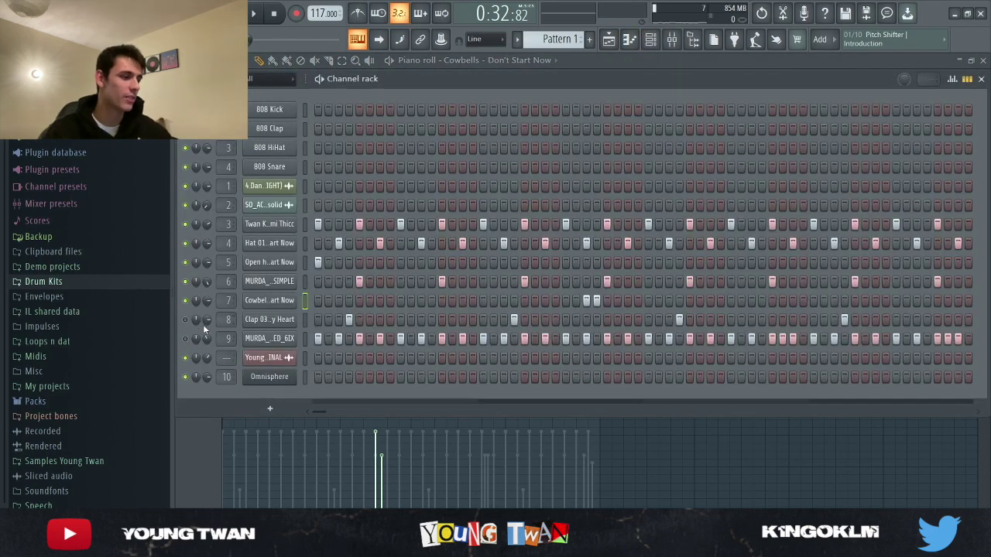
click(271, 324)
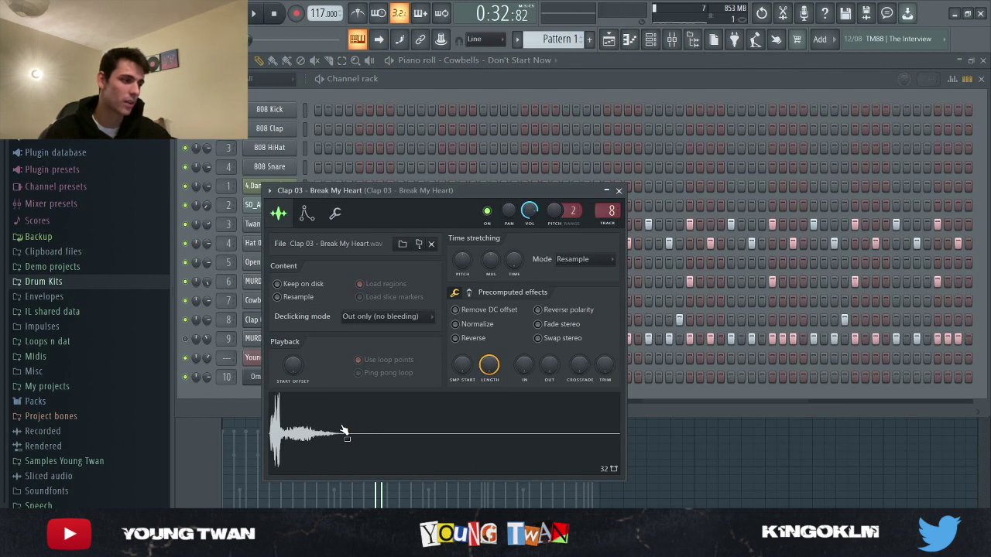
click(278, 324)
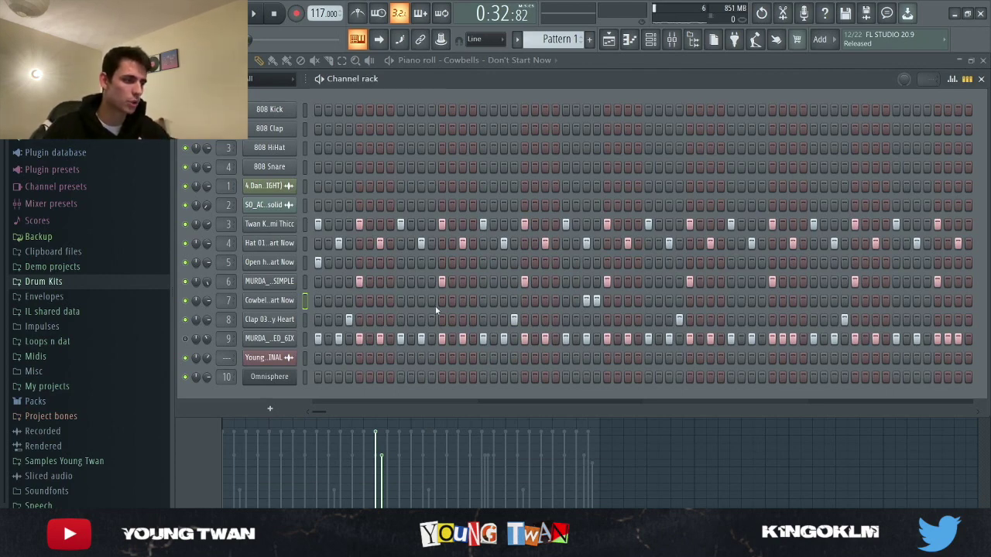
key(space)
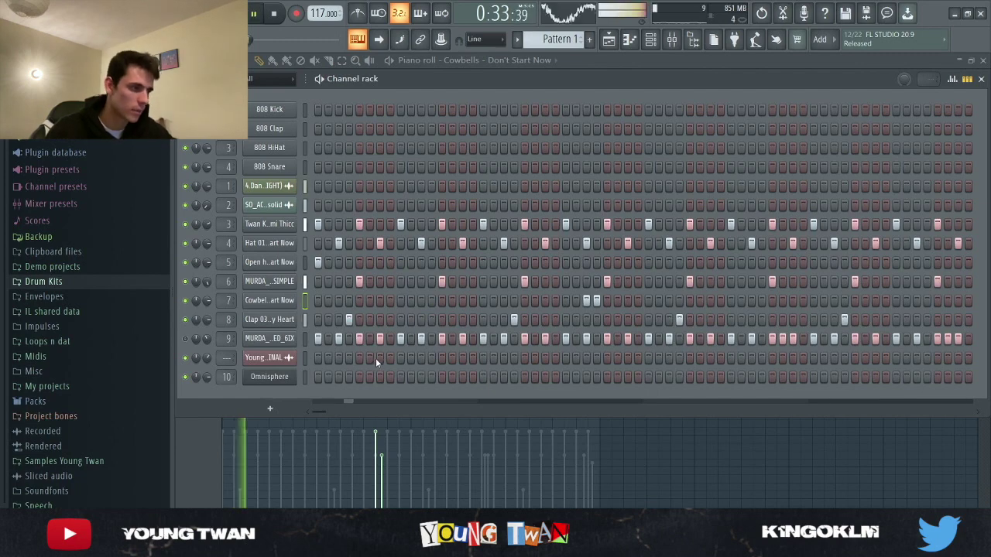
Show the Clap 03 step velocities in the graph editor, hide the graph and play the section again
click(305, 320)
click(953, 80)
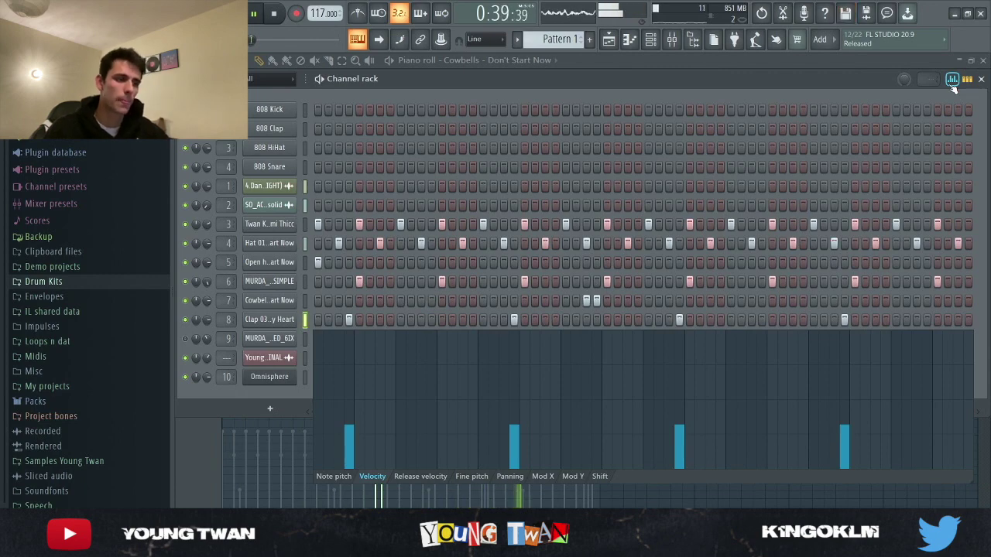
key(space)
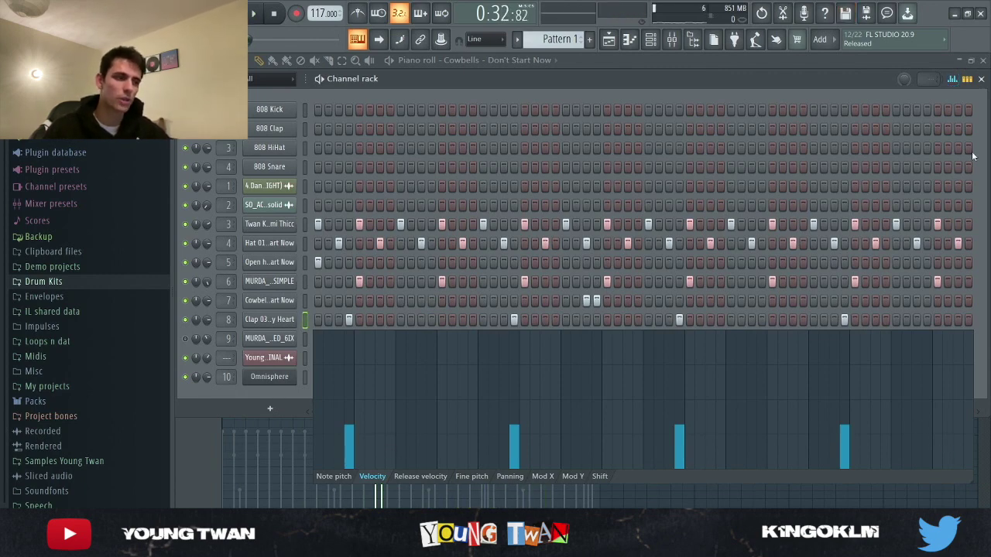
click(954, 80)
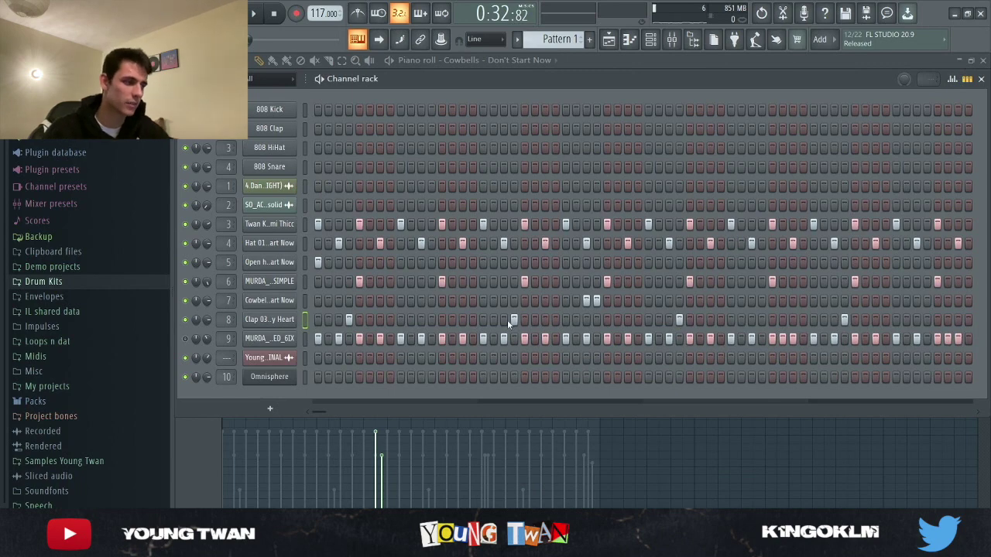
key(space)
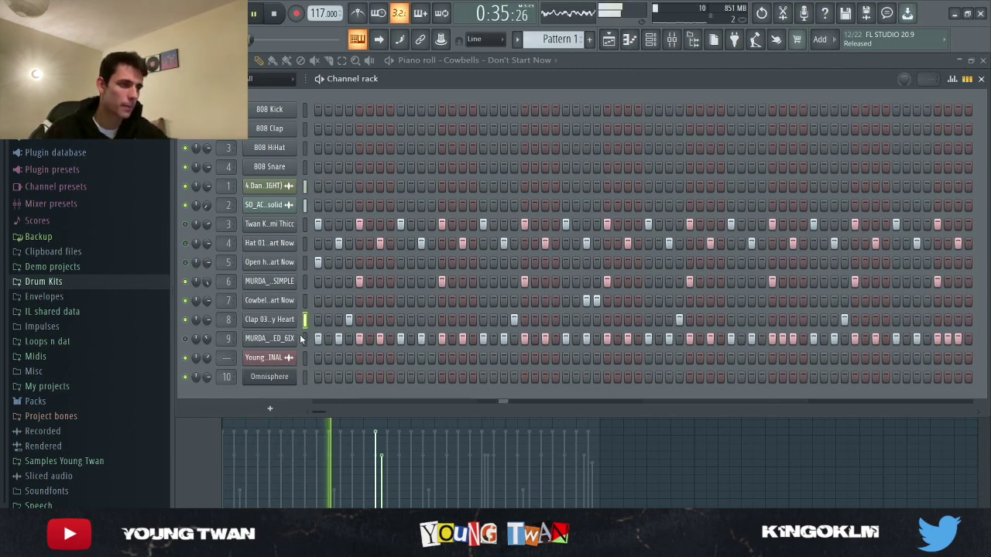
Stop playback, view the MURDA_HAT_CLOSED_6IX sample settings from the channel rack and close them
key(space)
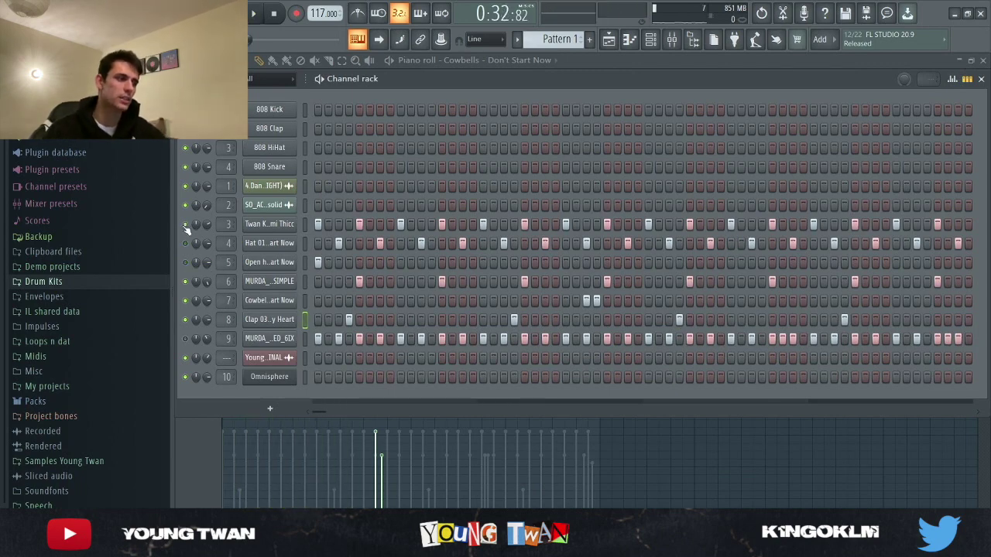
click(267, 341)
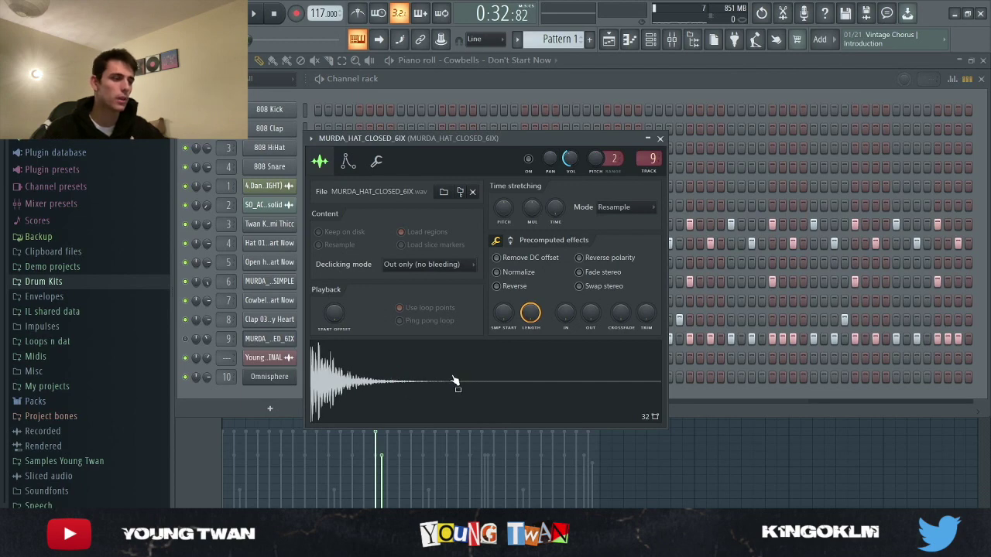
key(Escape)
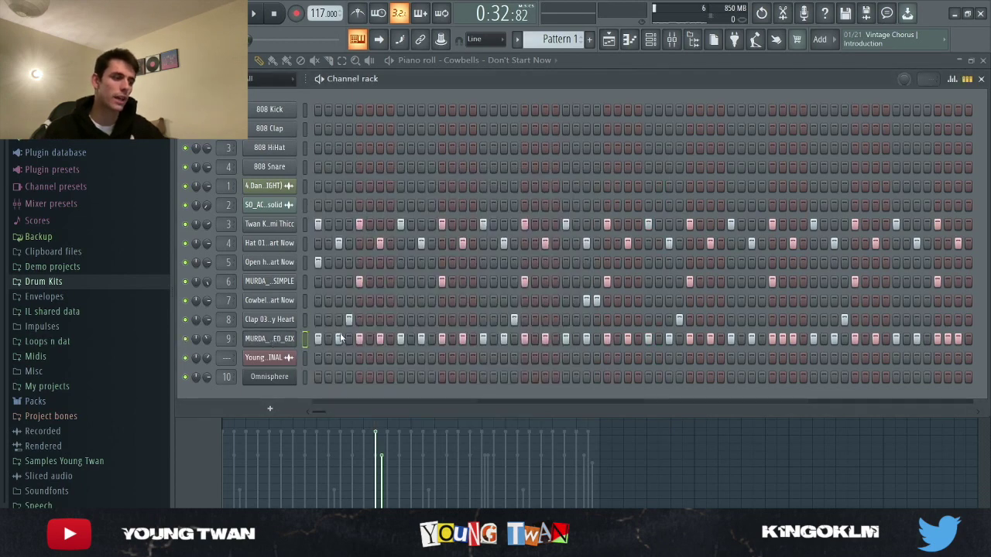
Examine the MURDA_HAT_CLOSED_6IX notes, fast hits and velocities in Pattern 1's piano roll, and play the section along with them
key(F7)
scroll(225, 345, up, 3)
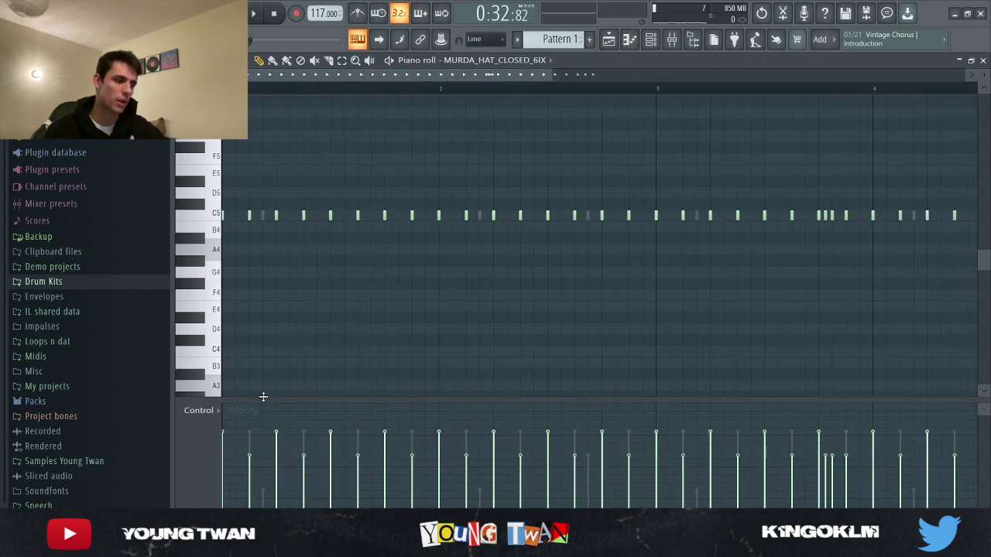
scroll(281, 336, down, 3)
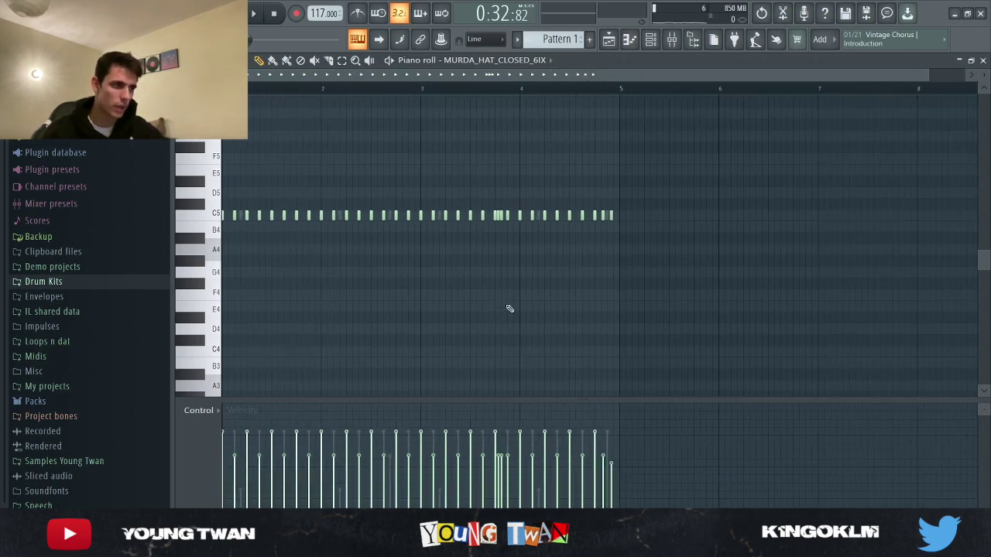
scroll(510, 298, up, 1)
scroll(512, 230, up, 3)
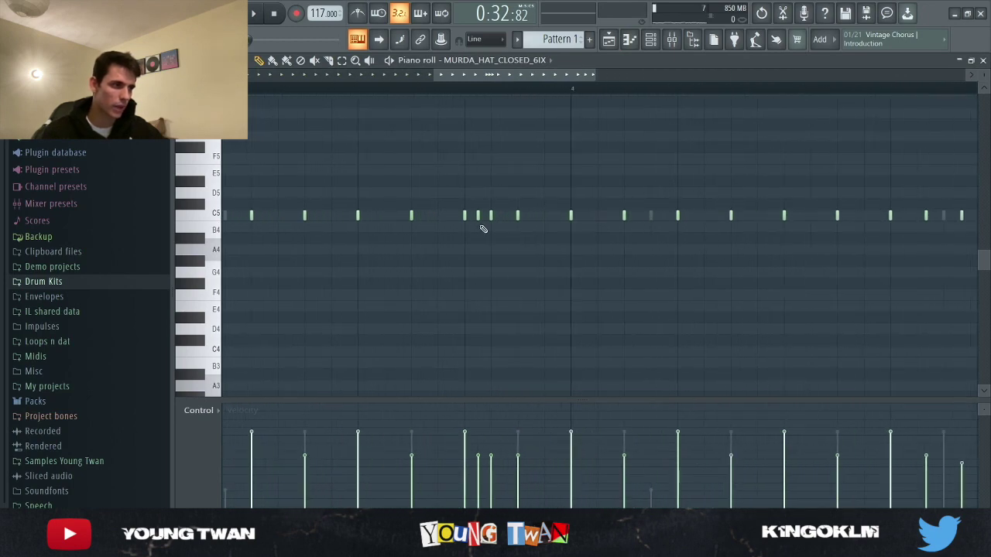
scroll(593, 254, down, 2)
scroll(772, 265, up, 3)
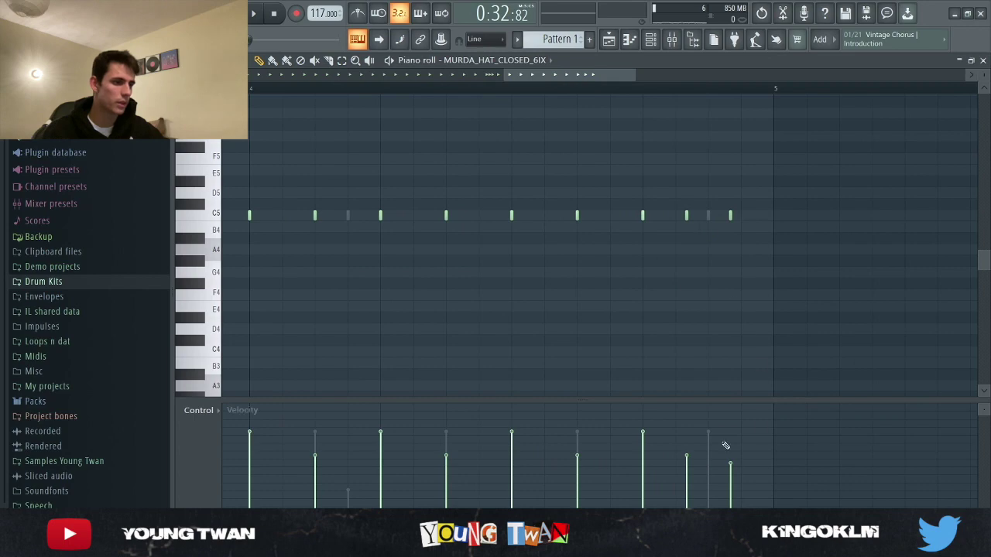
scroll(728, 418, down, 6)
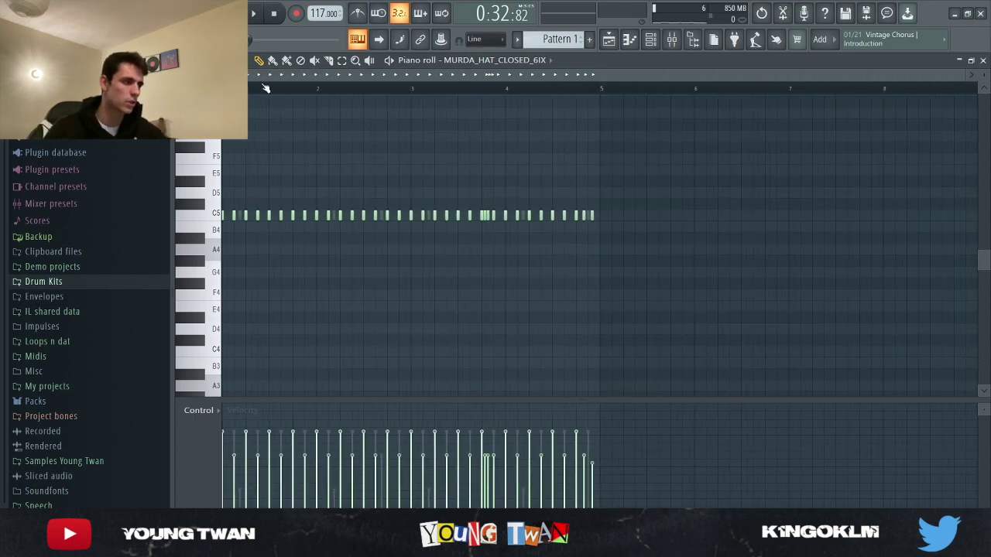
key(space)
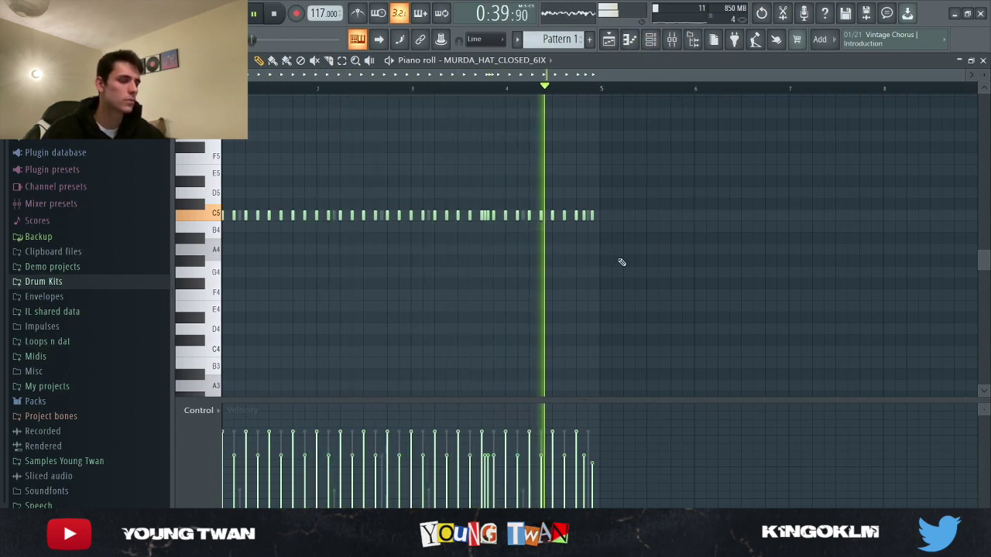
key(space)
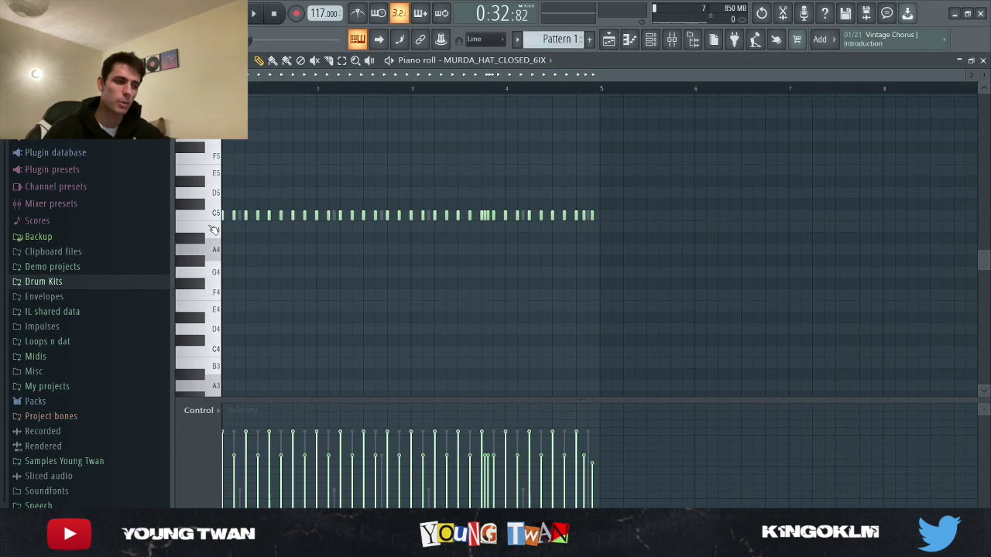
Review the Pattern 1 clips on Track 9 of the playlist and check the pattern's steps in the channel rack
click(609, 39)
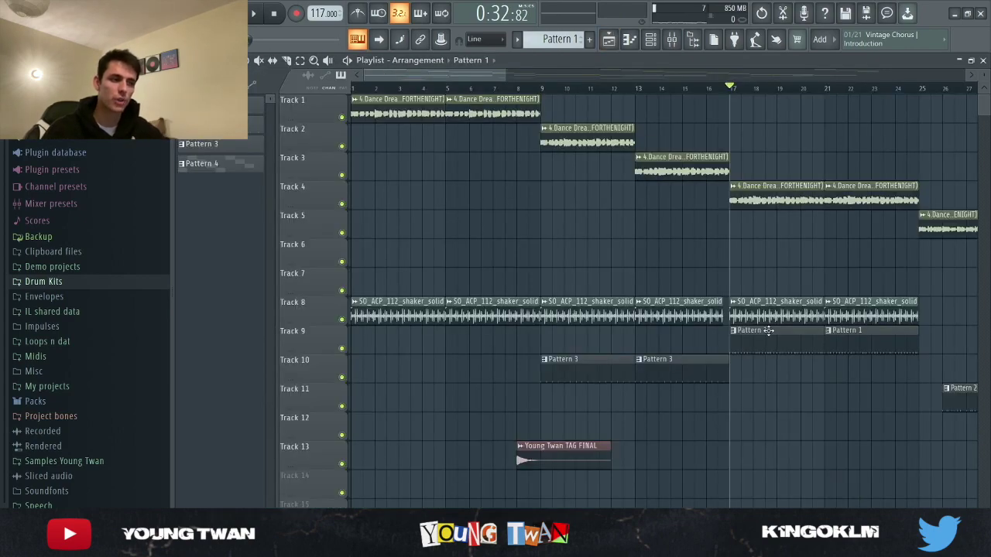
scroll(800, 344, down, 3)
scroll(669, 377, up, 3)
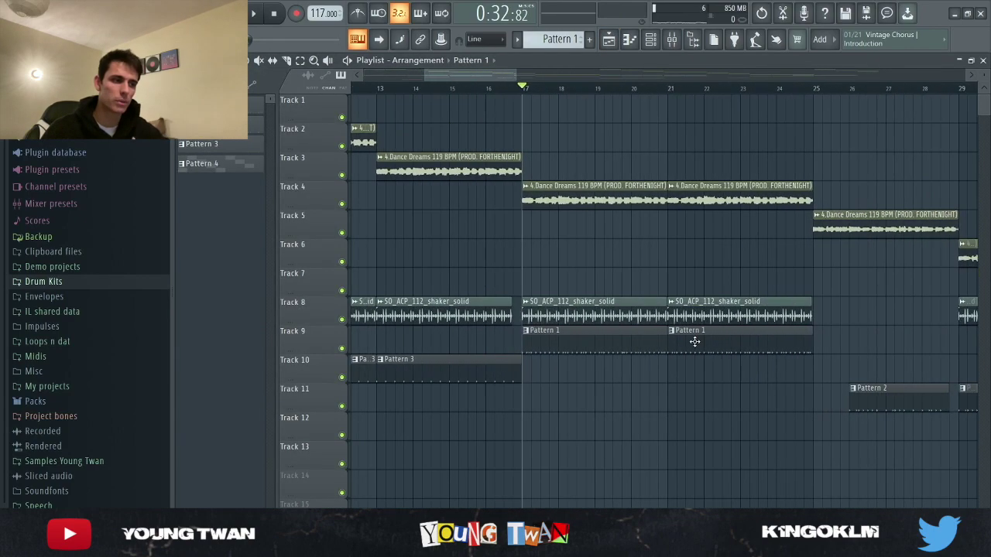
key(F6)
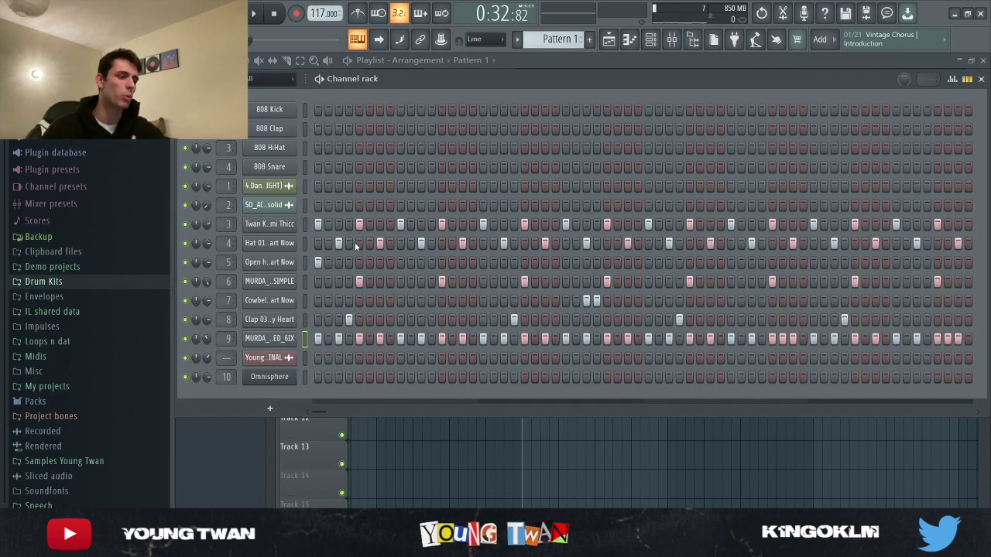
key(F6)
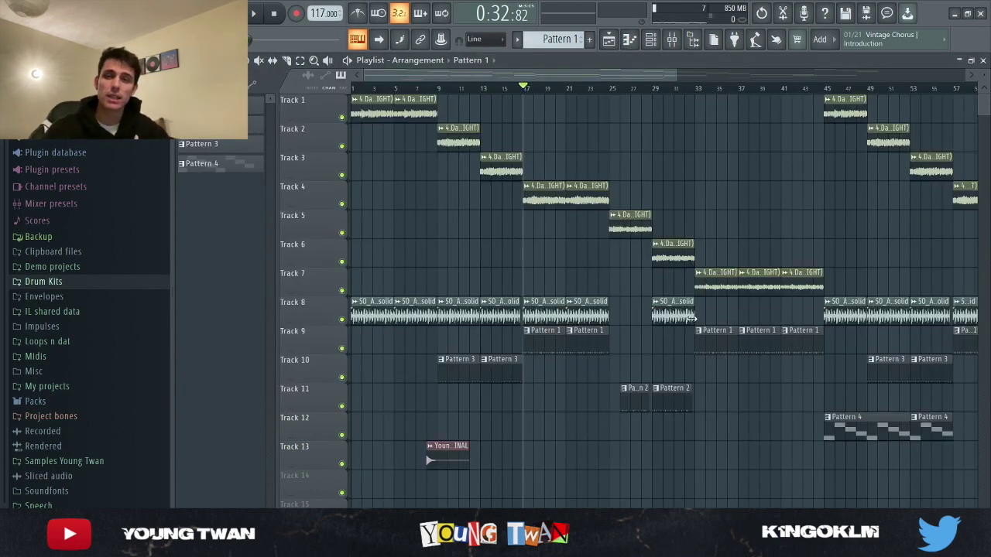
Look over the arrangement's pattern clips in the playlist and play briefly from bar 9, where Pattern 3 starts
scroll(686, 383, up, 4)
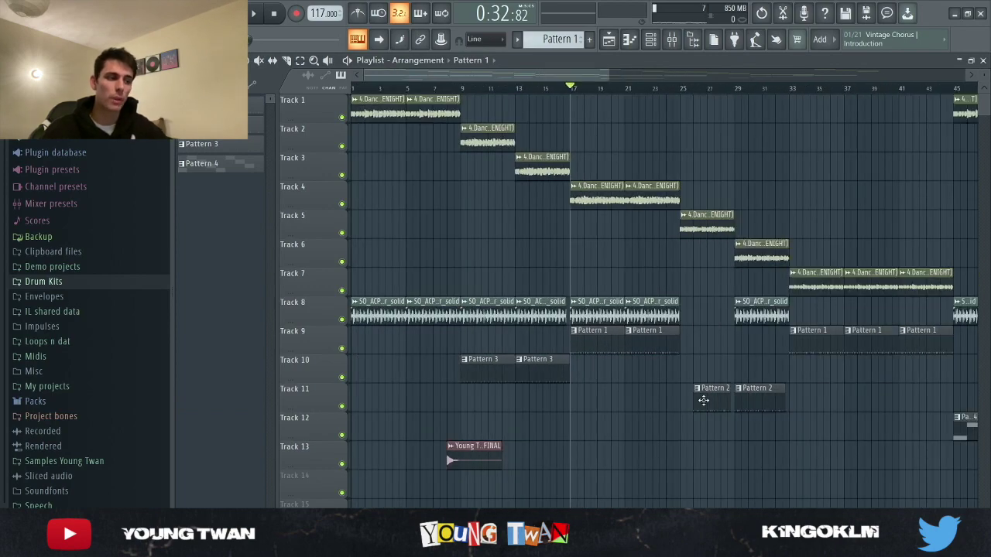
scroll(703, 400, down, 4)
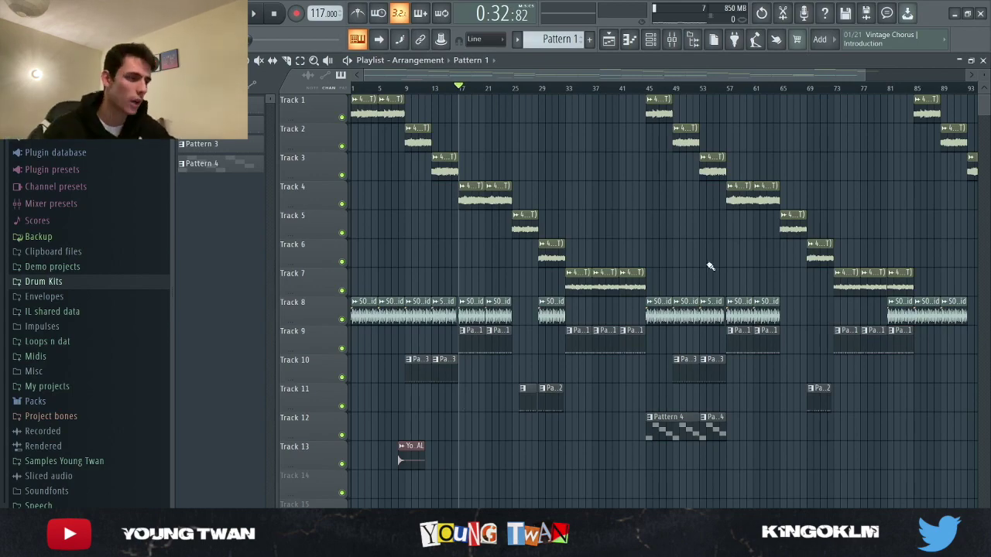
scroll(225, 401, up, 2)
scroll(334, 344, up, 3)
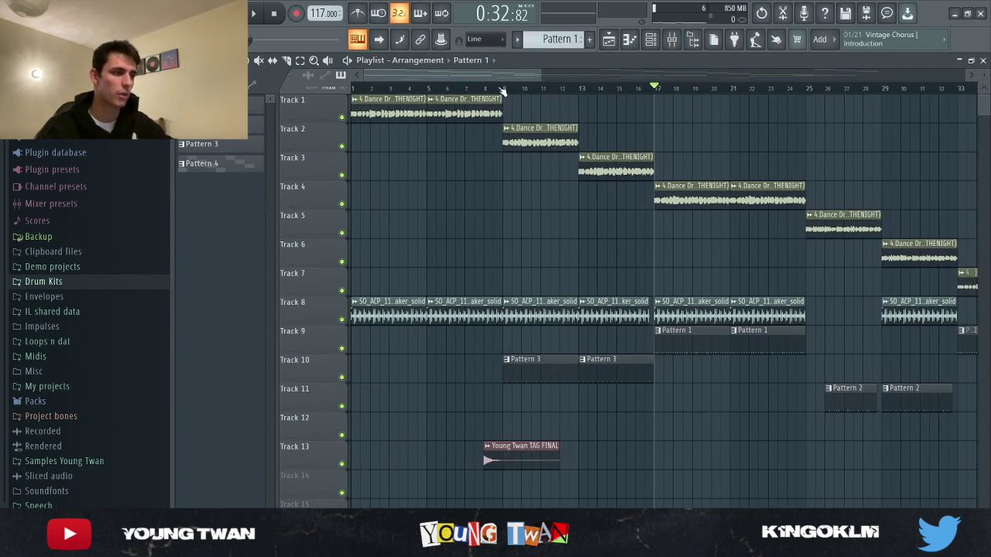
mouse_move(454, 94)
mouse_down()
mouse_move(294, 95)
mouse_move(512, 95)
mouse_move(503, 100)
mouse_up()
scroll(545, 368, up, 2)
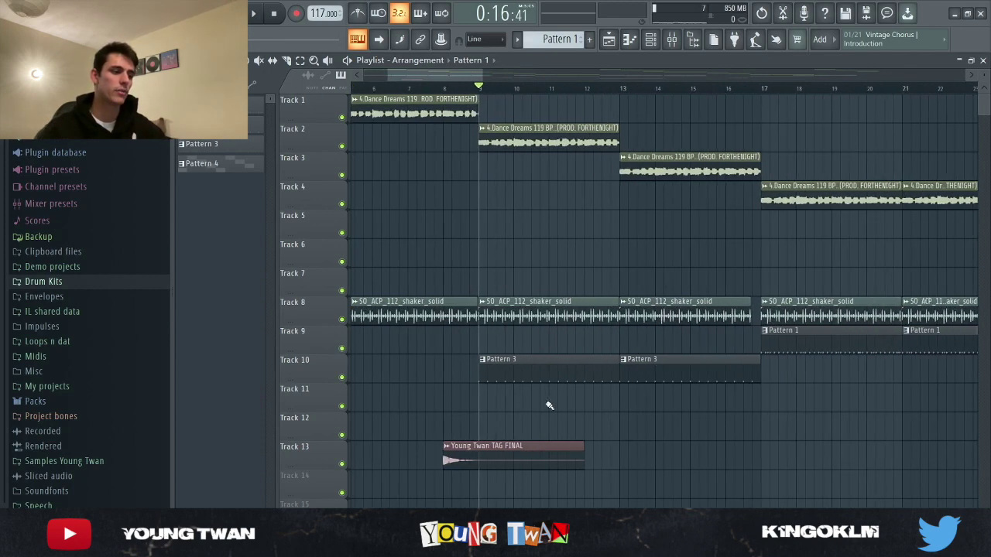
key(space)
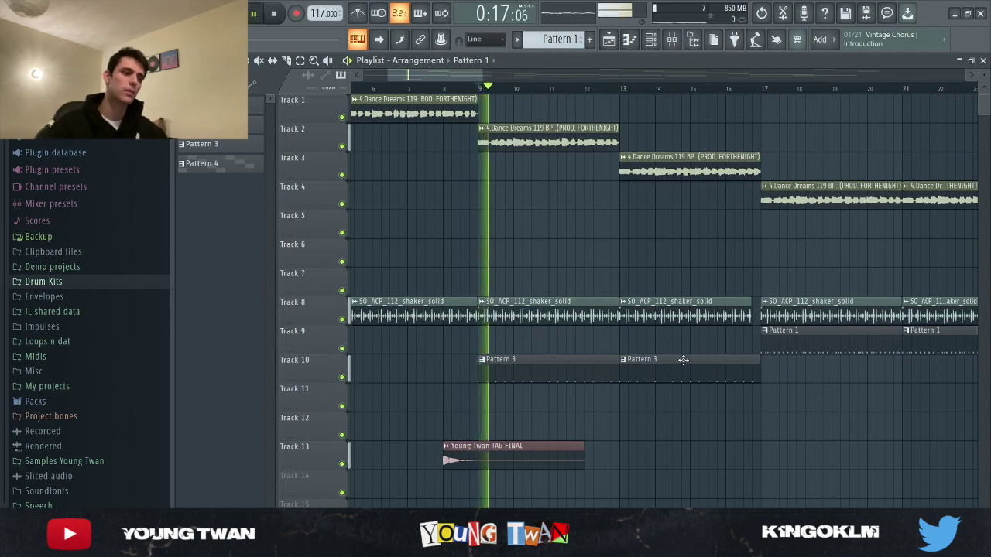
scroll(681, 364, down, 2)
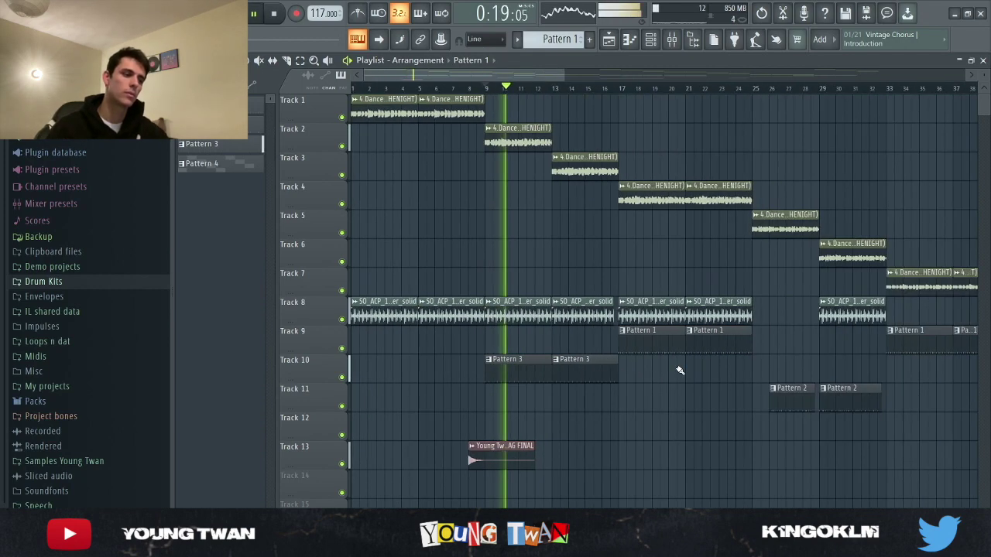
key(space)
Play the transition from the middle of bar 16, across the shaker gap on Track 8, into Pattern 1 at bar 17
click(610, 89)
scroll(622, 464, up, 4)
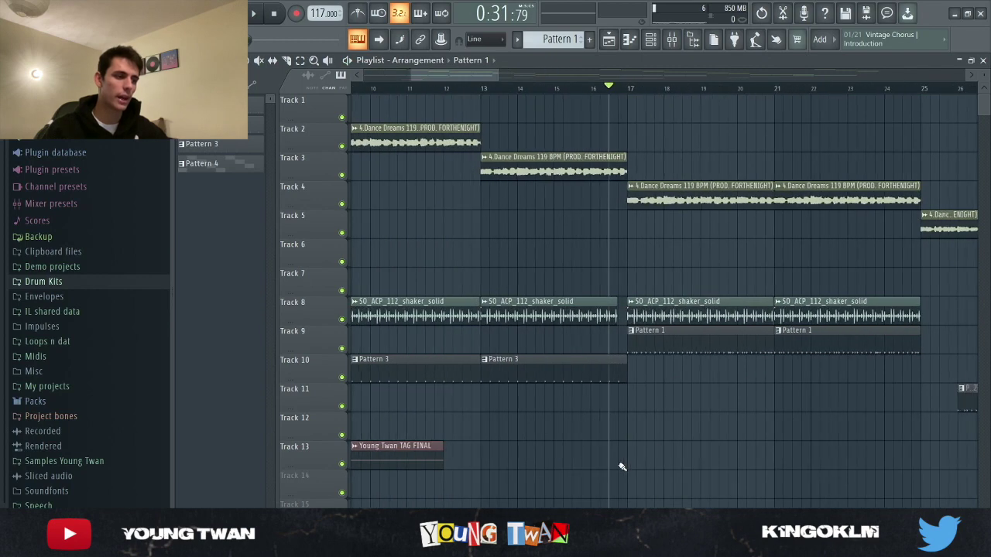
key(space)
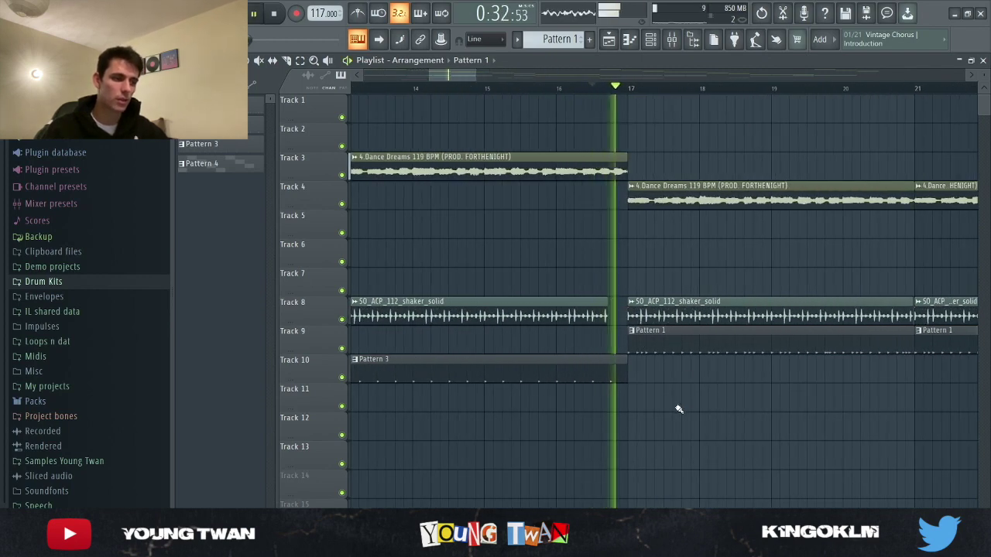
key(space)
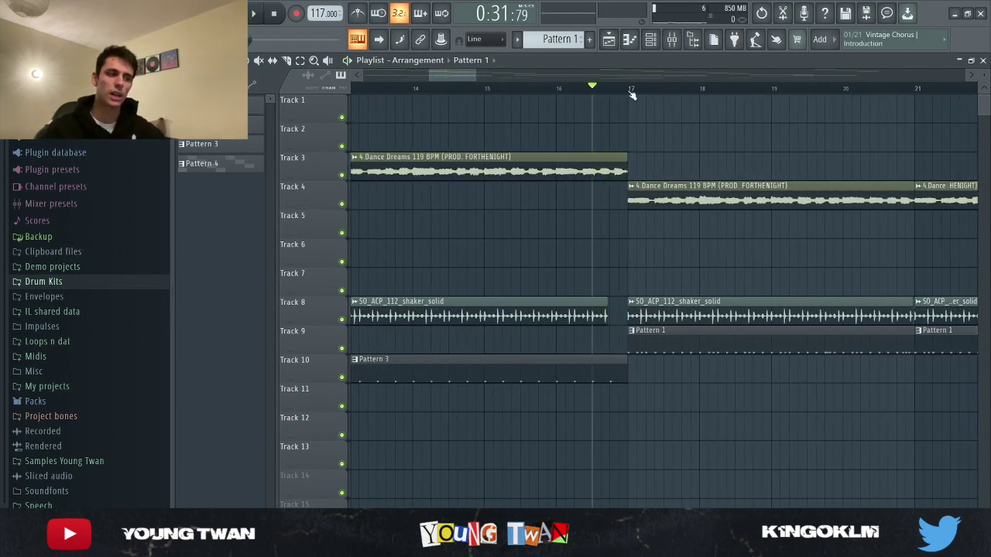
key(space)
scroll(697, 328, down, 6)
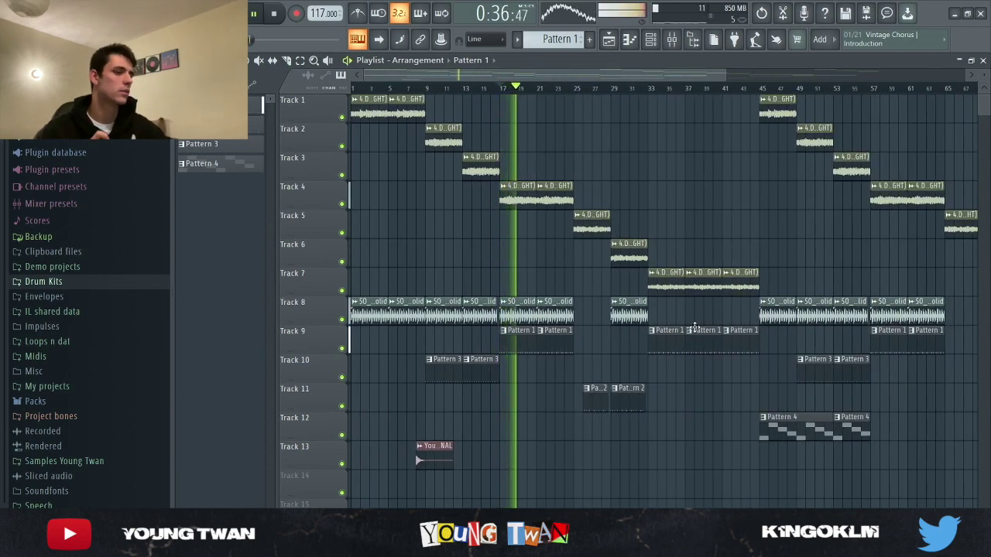
key(space)
Move the playback position to bar 25 and inspect the two Pattern 2 clips on Track 11
click(574, 88)
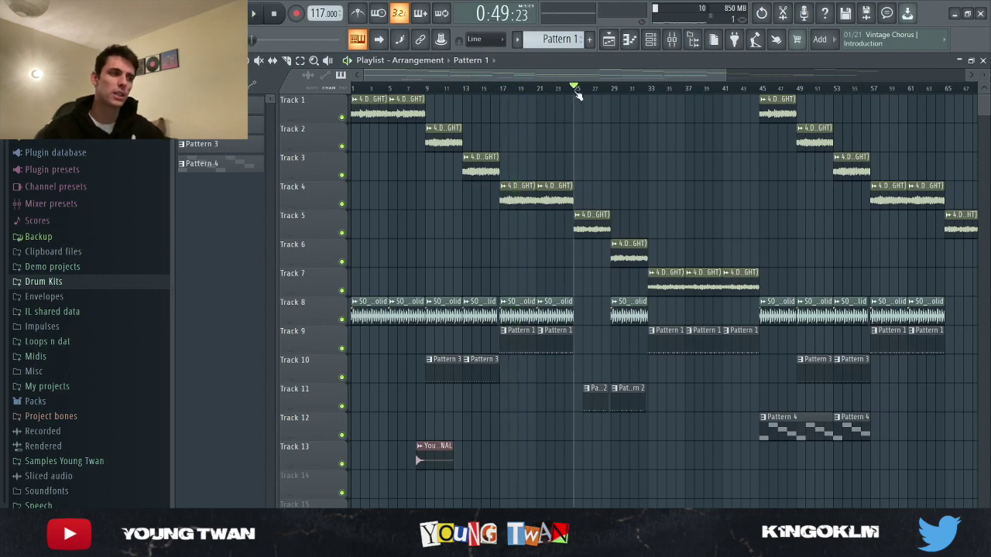
scroll(631, 405, up, 4)
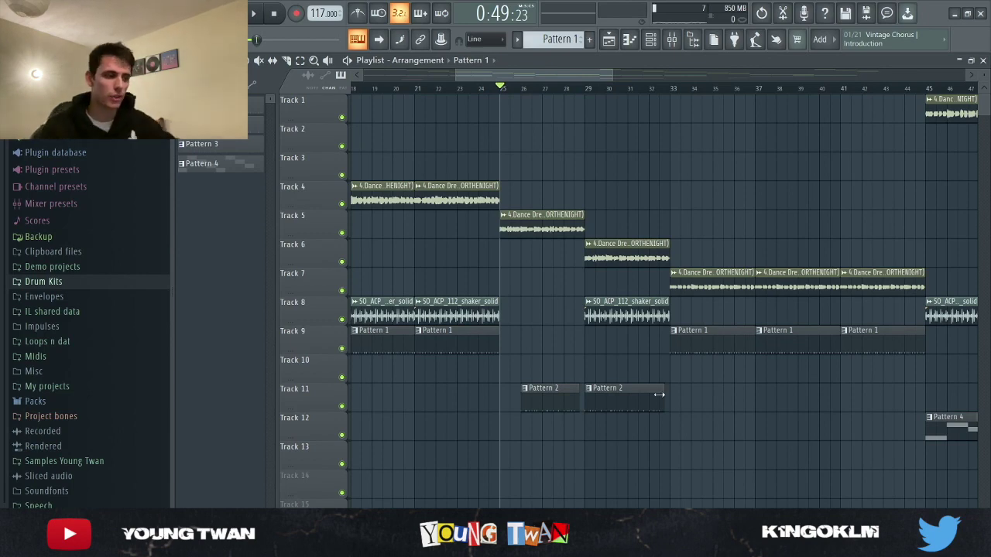
scroll(596, 428, up, 5)
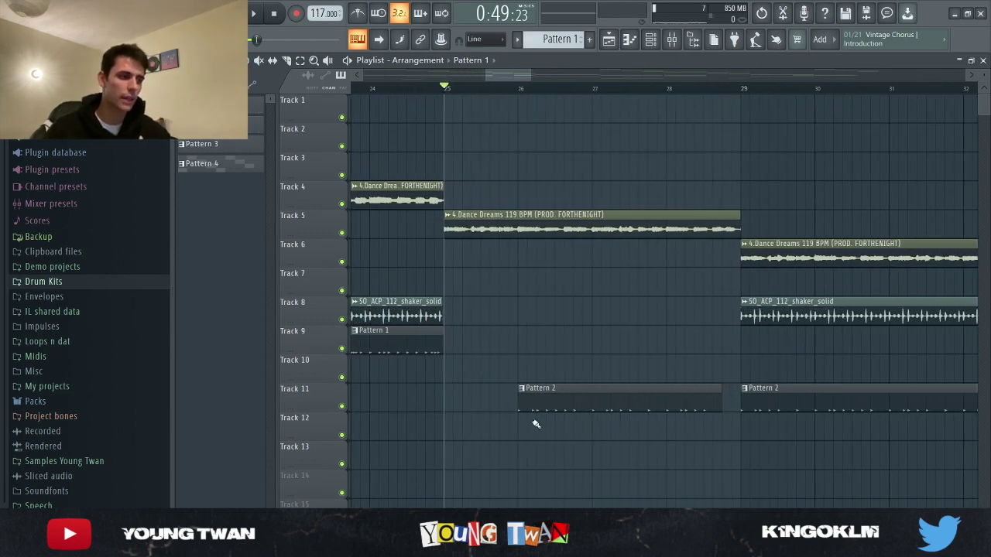
scroll(534, 424, down, 3)
Show Pattern 2's drum steps in the channel rack, play the section from bar 25 and return to the playlist
click(653, 44)
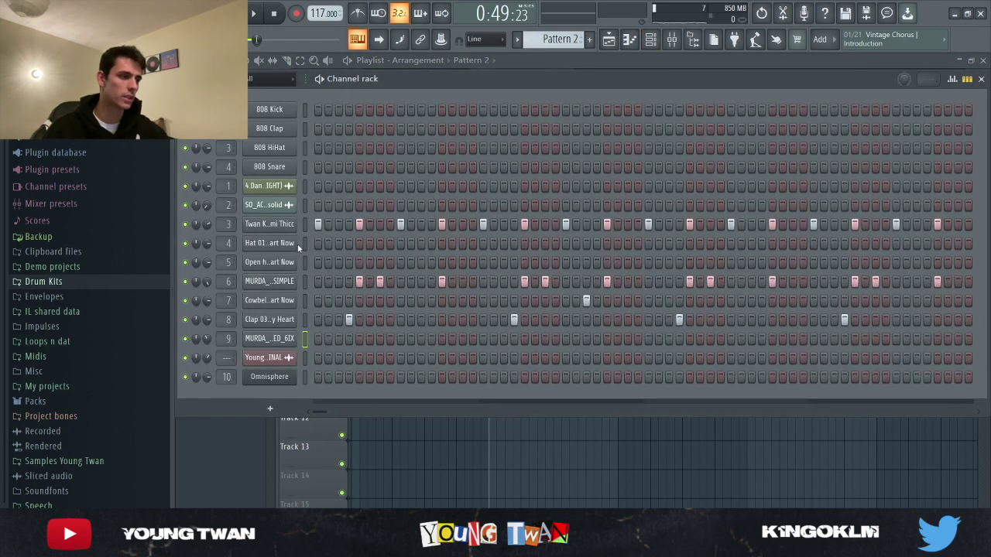
key(space)
right_click(479, 436)
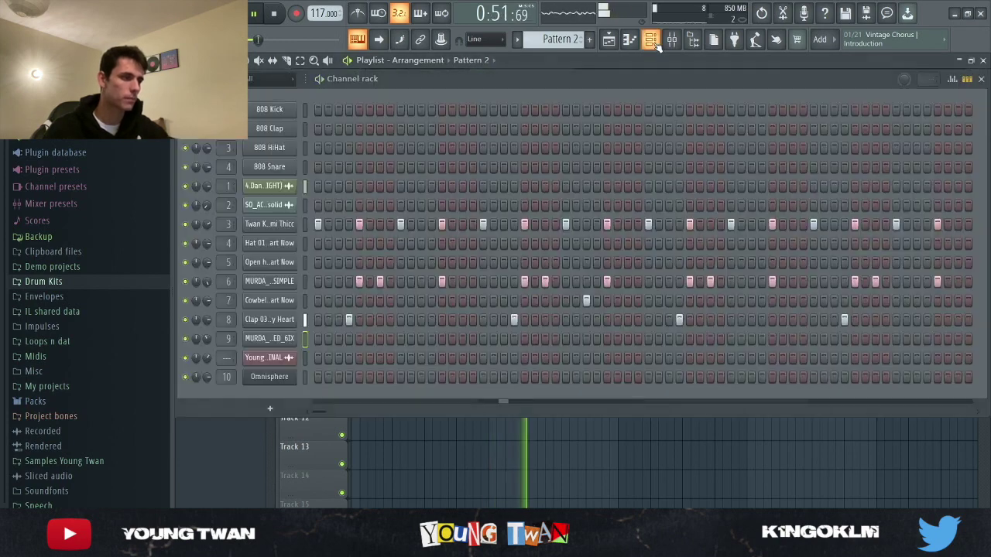
click(653, 43)
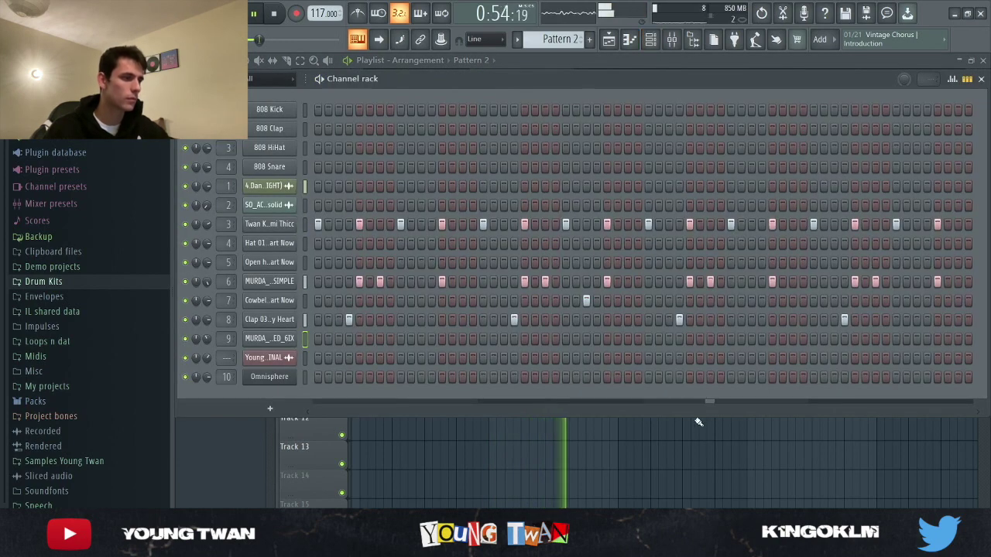
key(space)
right_click(632, 470)
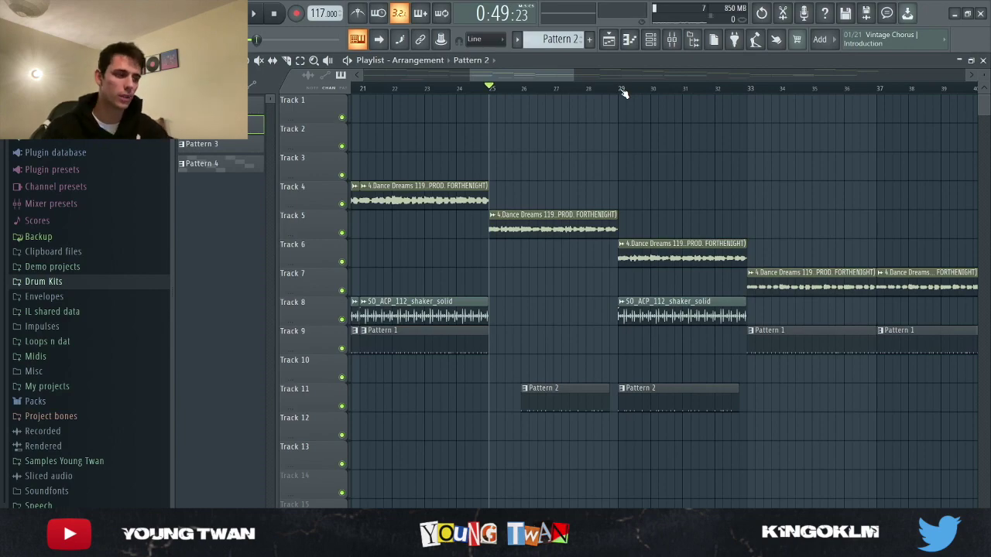
Play the arrangement from bar 25 through the Pattern 2 clips into Pattern 1 at bar 33, and look at that section closely
scroll(821, 400, down, 4)
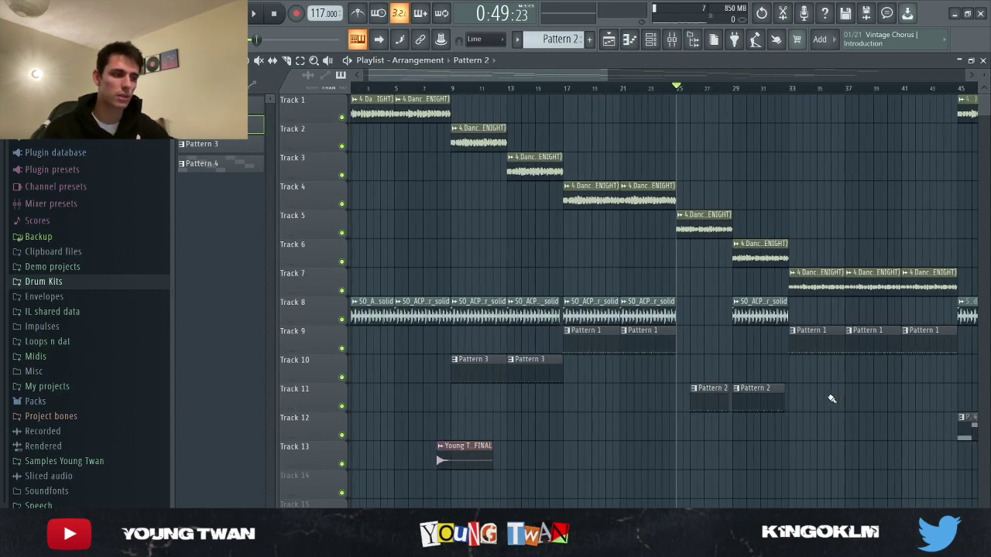
key(space)
scroll(865, 405, down, 1)
scroll(864, 406, up, 3)
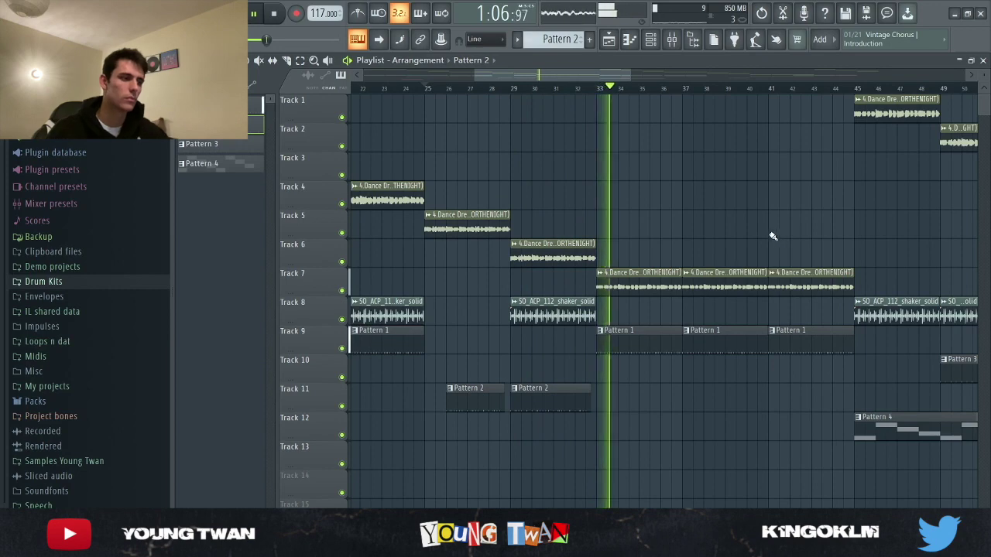
key(space)
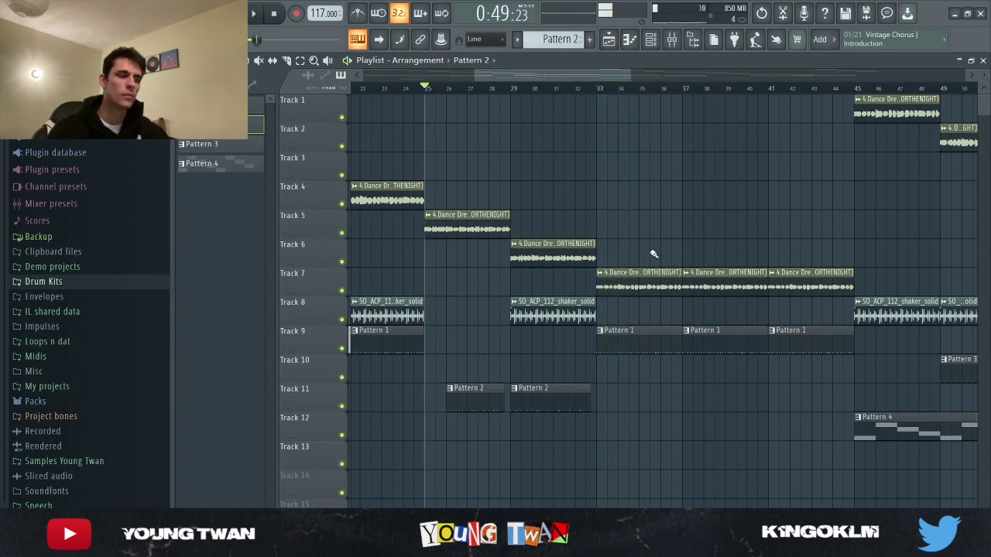
scroll(597, 394, up, 3)
scroll(544, 446, up, 2)
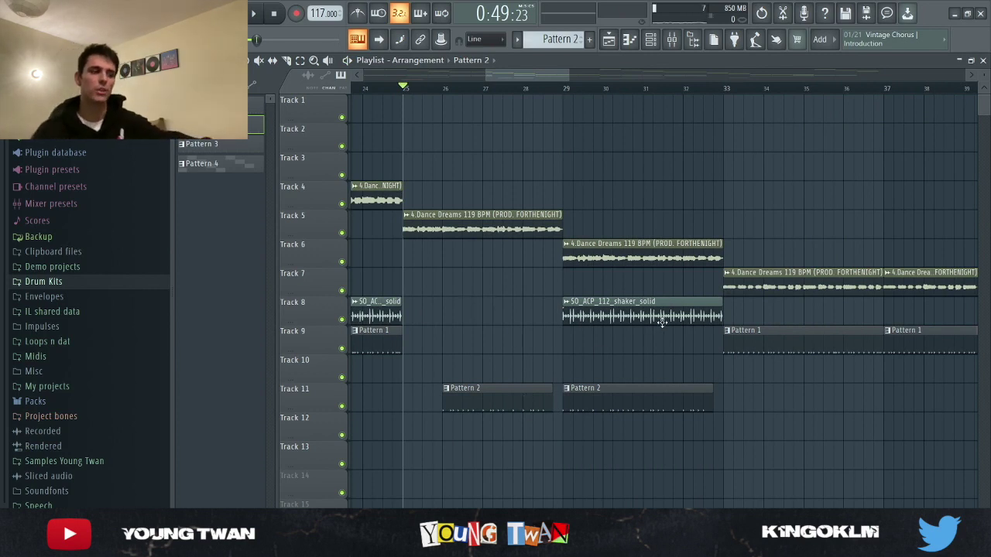
Examine the arrangement's overall layout and the second half from bar 45, including the Pattern 4 clips on Track 12
scroll(693, 345, down, 4)
scroll(633, 388, up, 2)
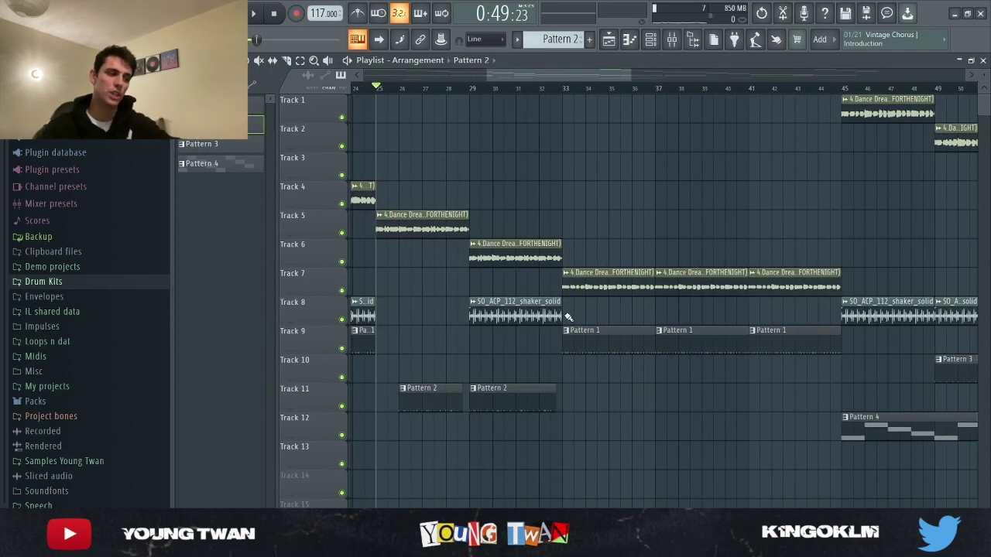
scroll(633, 341, down, 3)
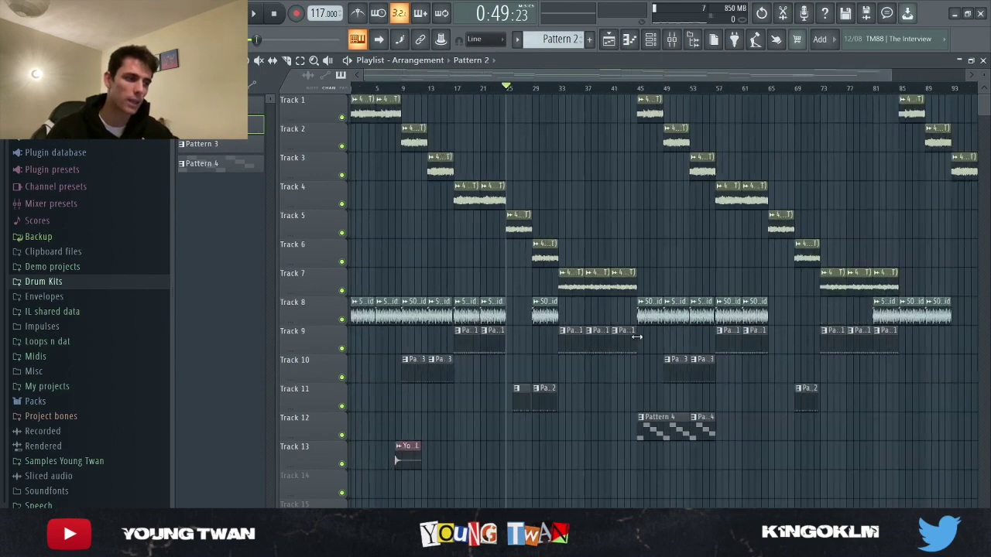
scroll(636, 337, up, 2)
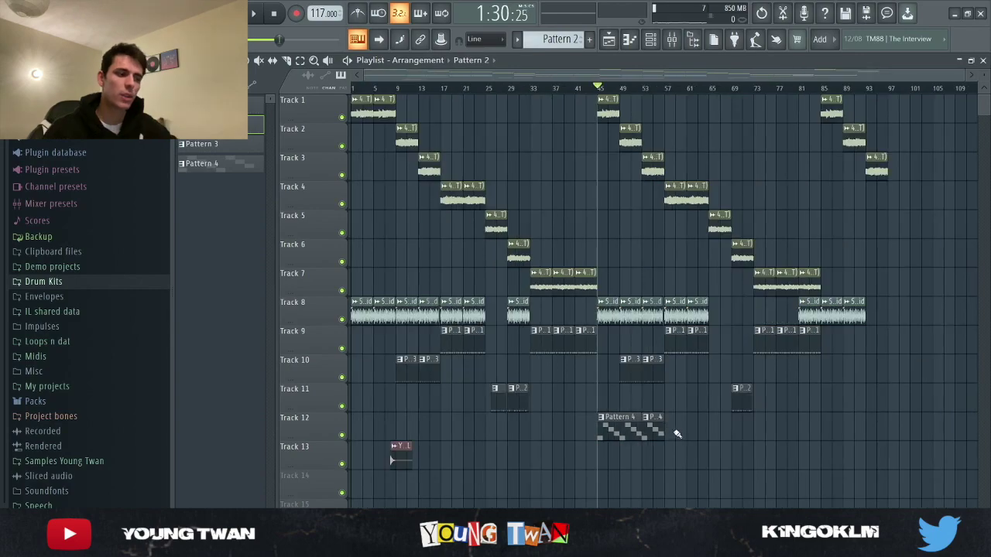
scroll(673, 433, up, 5)
scroll(456, 430, up, 3)
scroll(520, 315, down, 1)
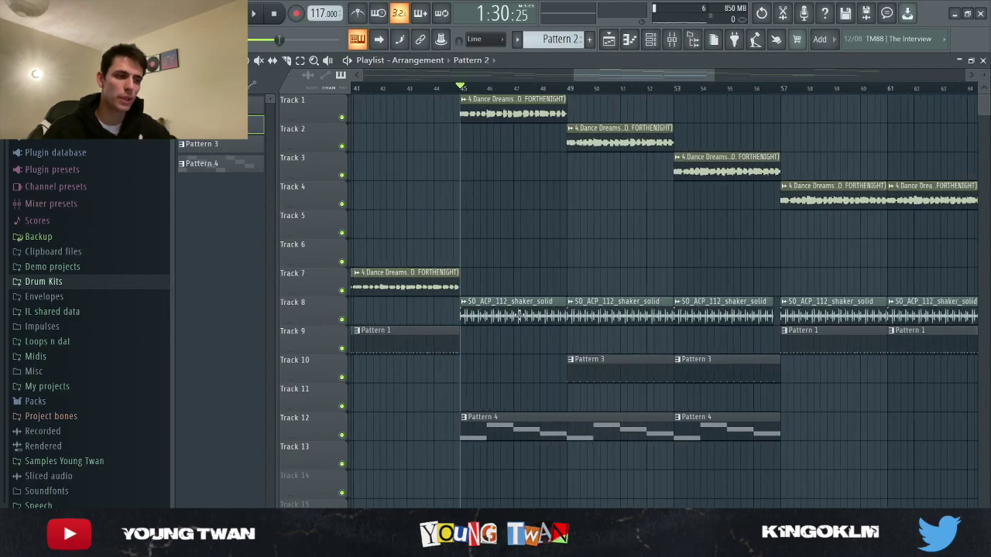
scroll(520, 316, down, 5)
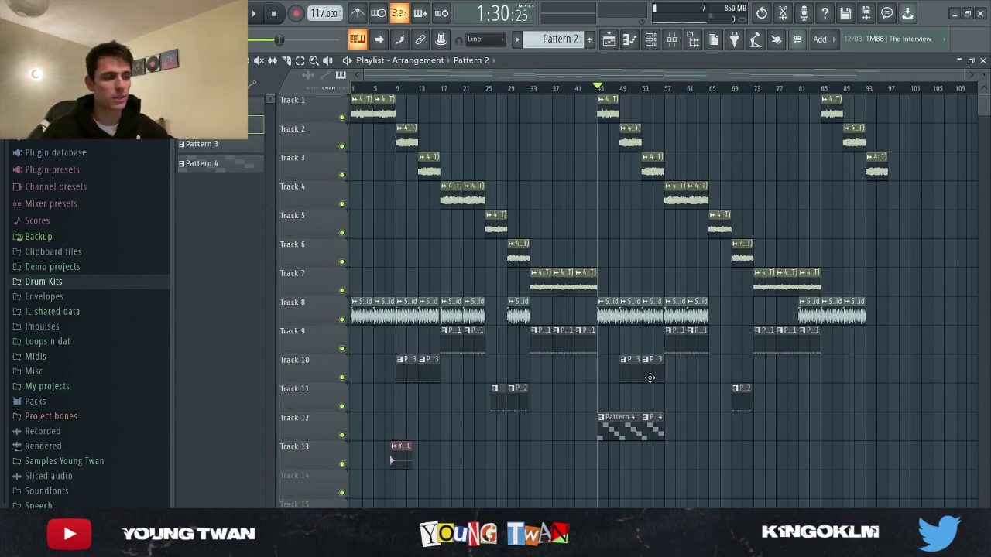
Open Pattern 4 from Track 12 and inspect its Omnisphere bass patch and piano roll notes
scroll(649, 378, up, 3)
scroll(528, 399, up, 1)
double_click(546, 421)
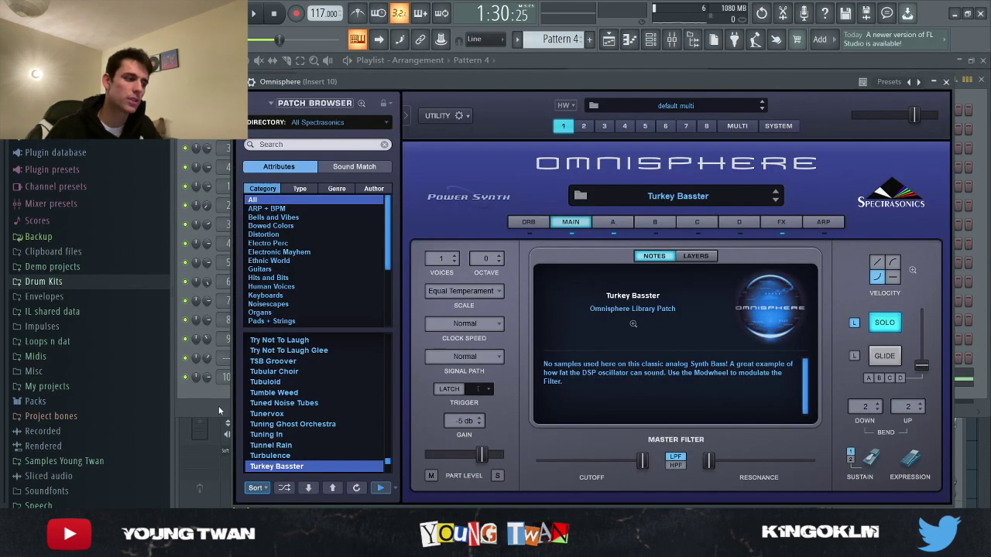
click(219, 406)
click(408, 383)
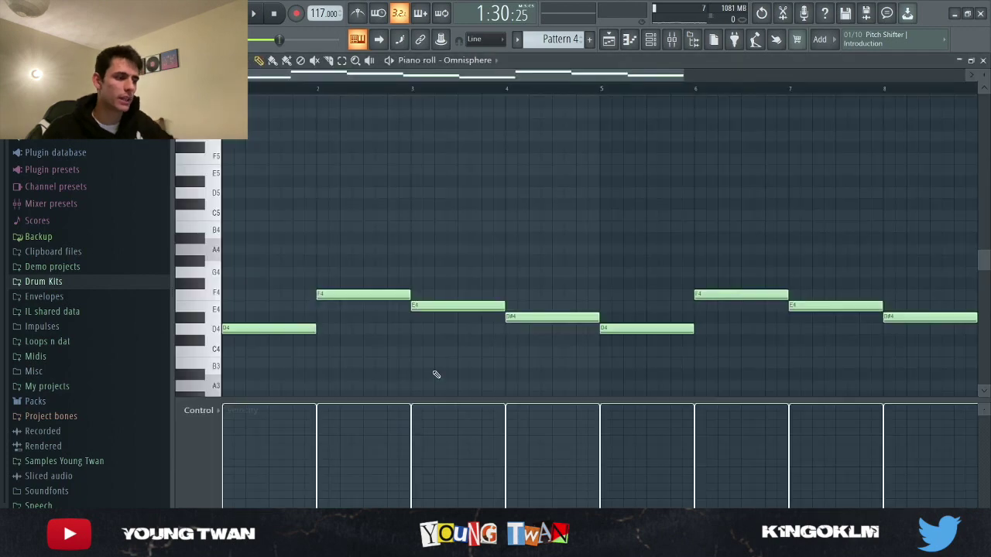
Select Insert 10 in the mixer and inspect its EffectRack plugin, closing the plugin window when done
click(672, 39)
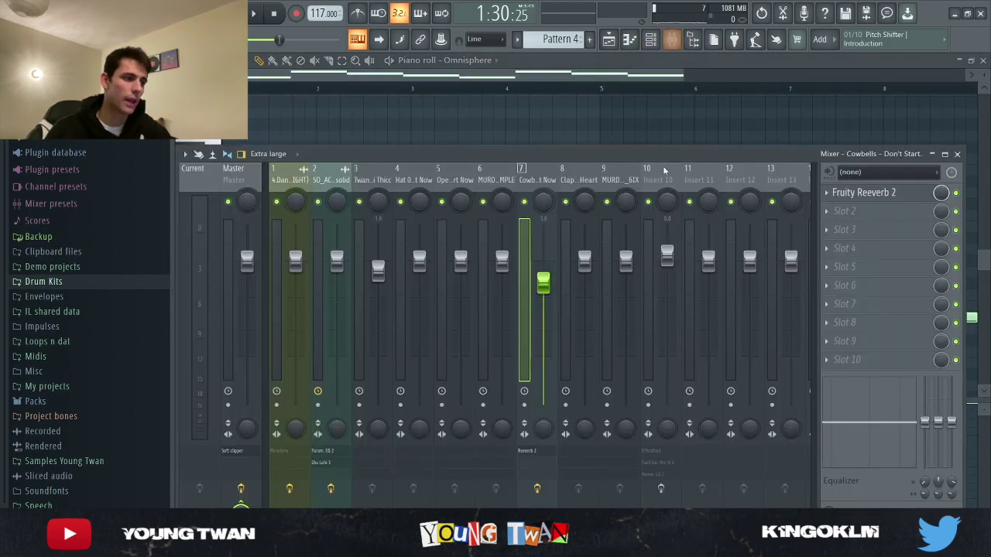
click(662, 180)
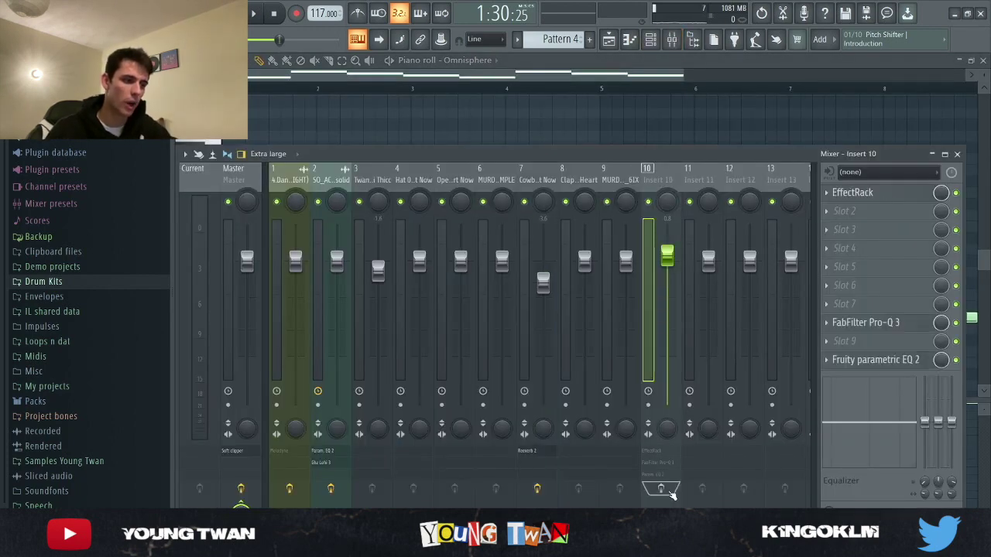
click(871, 192)
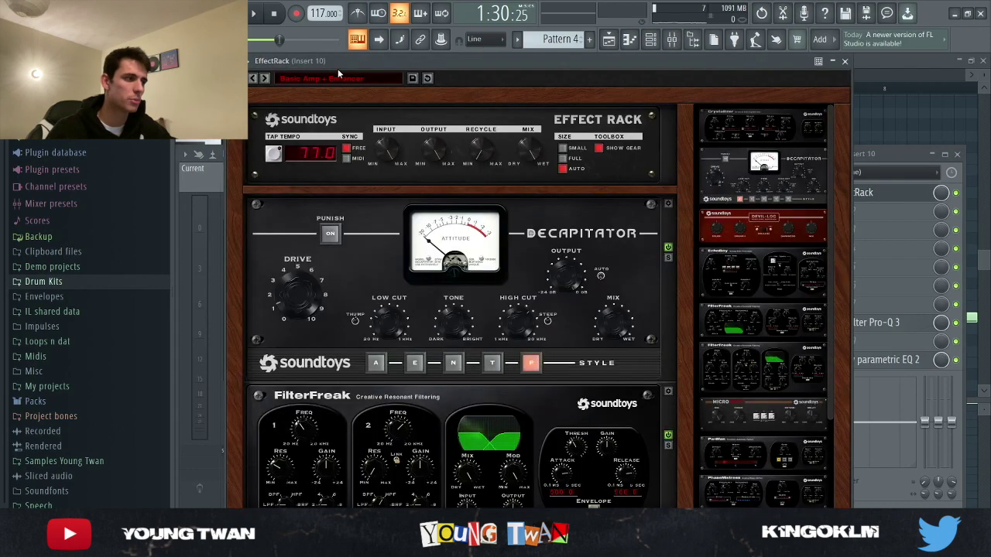
click(845, 62)
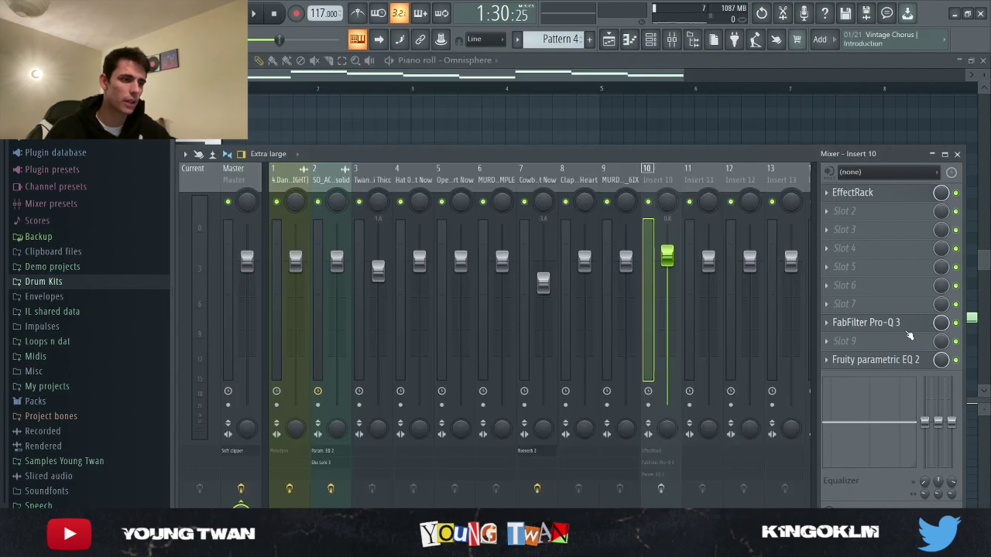
Inspect the high-cut curves in Insert 10's FabFilter Pro-Q 3 and Fruity parametric EQ 2, and return to the piano roll
click(866, 322)
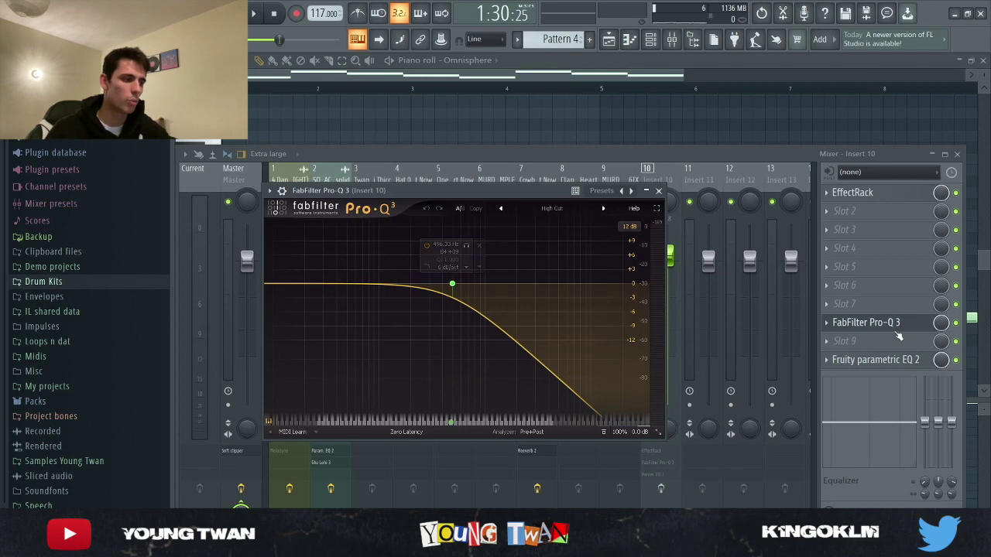
click(896, 327)
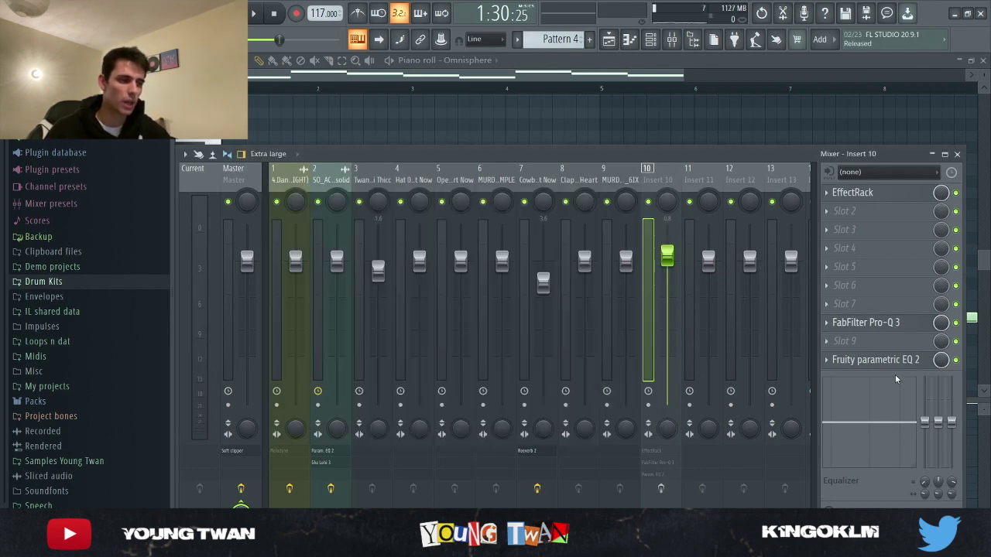
click(903, 364)
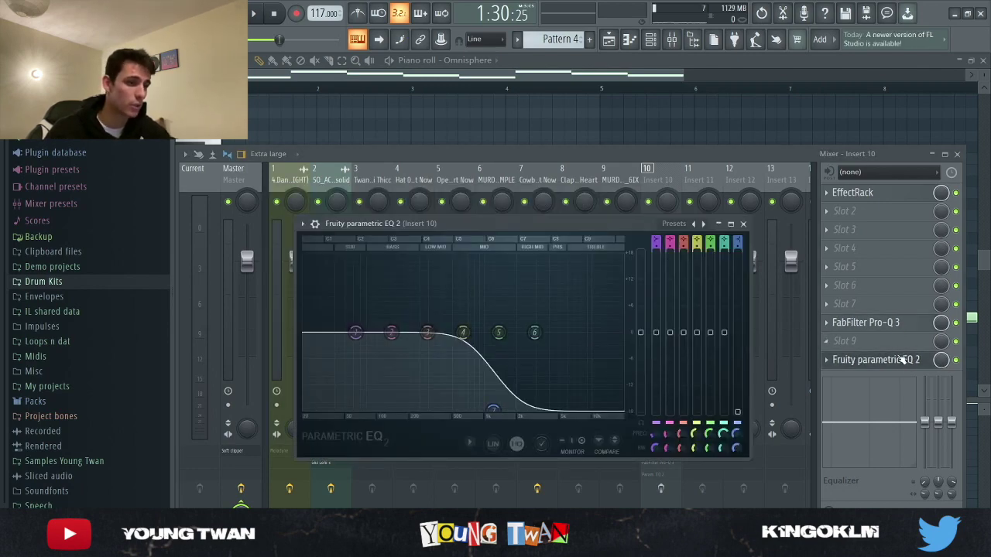
click(902, 360)
key(F9)
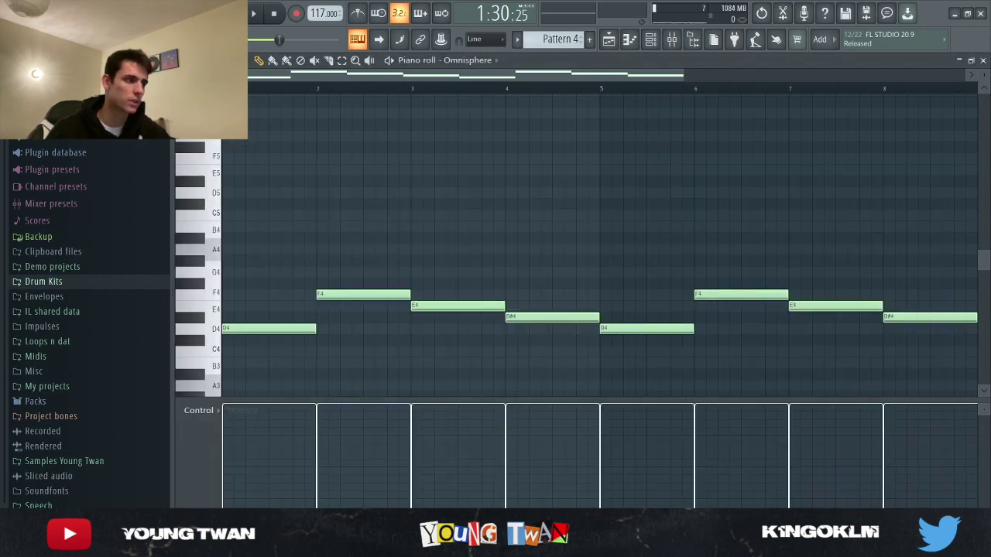
Play the arrangement from bar 45 while viewing Pattern 4's channel rack and the mixer levels, and stop playback
key(space)
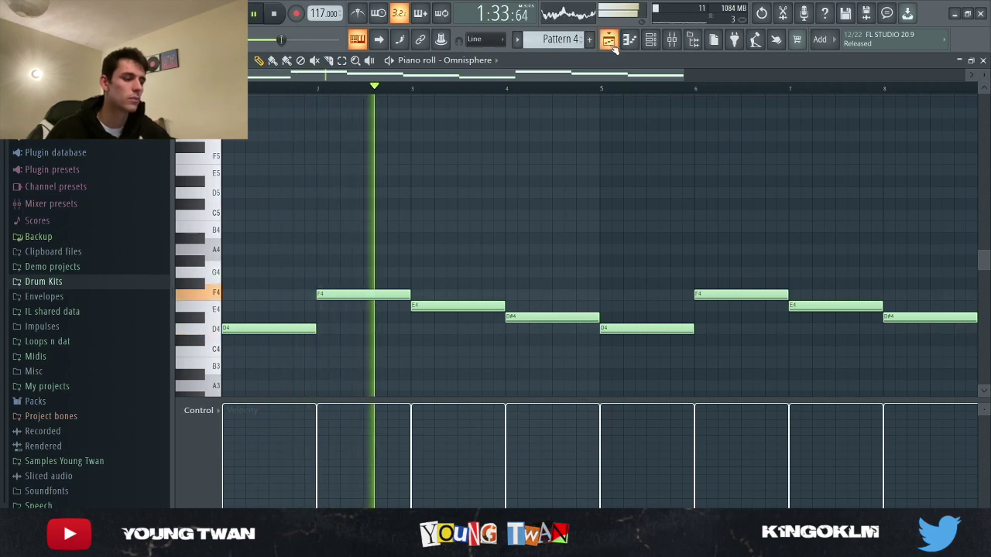
click(659, 45)
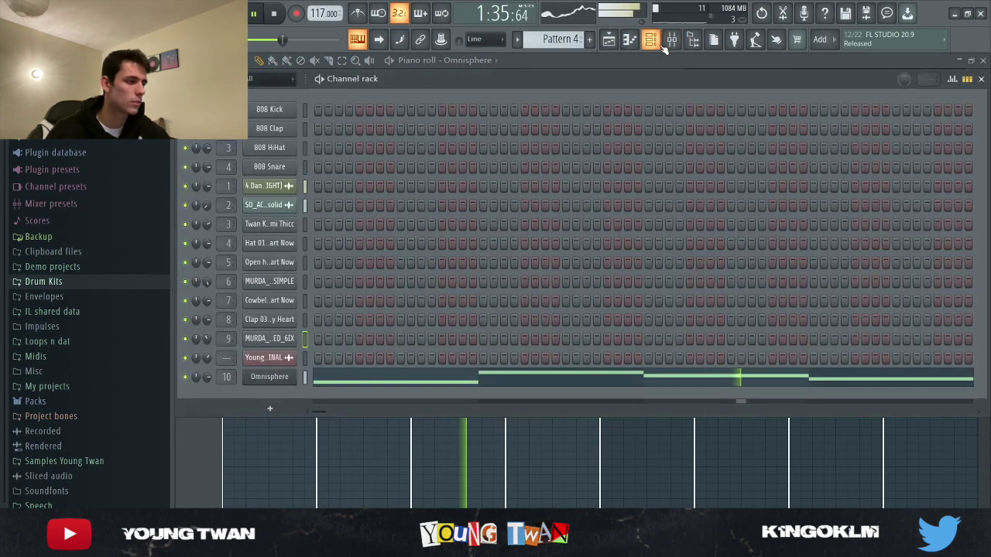
click(659, 44)
click(674, 44)
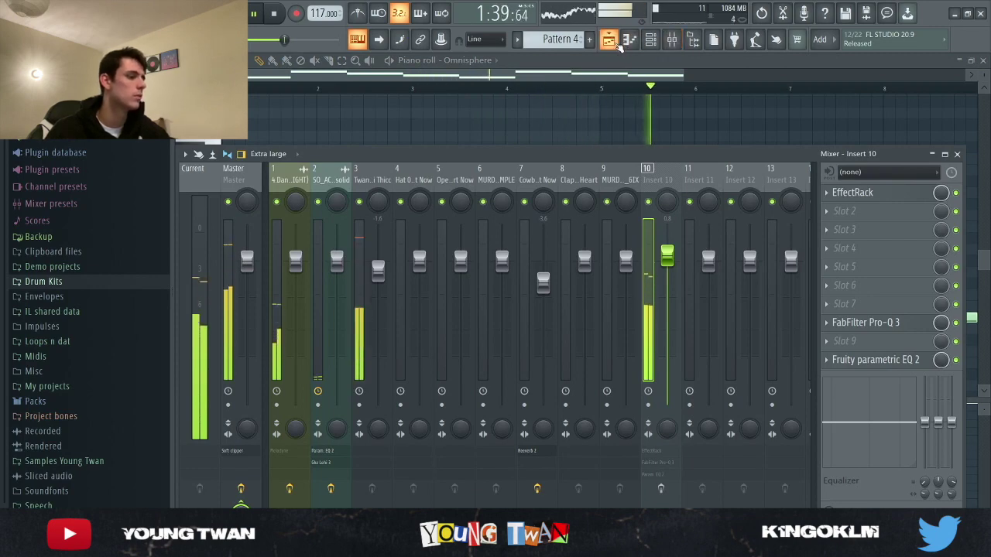
click(613, 42)
click(672, 41)
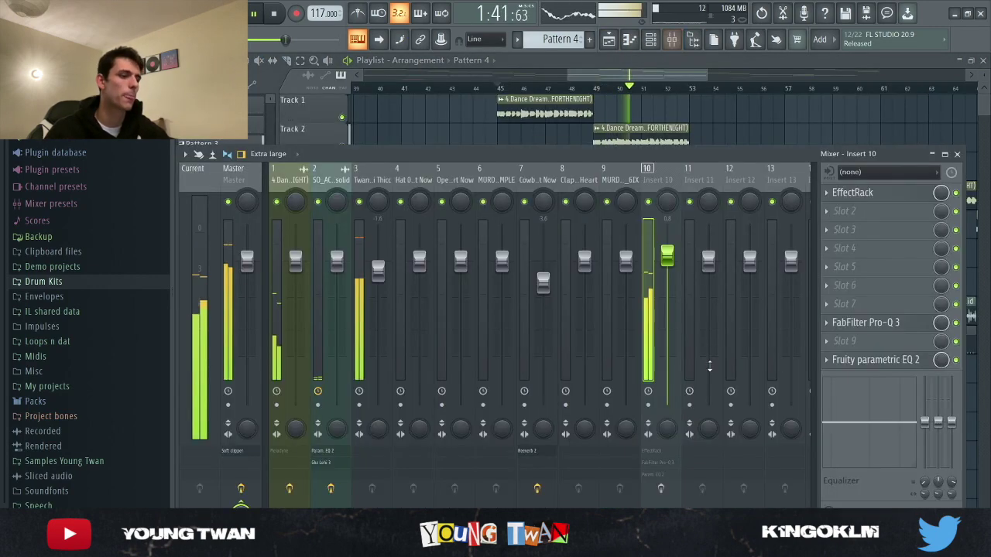
key(space)
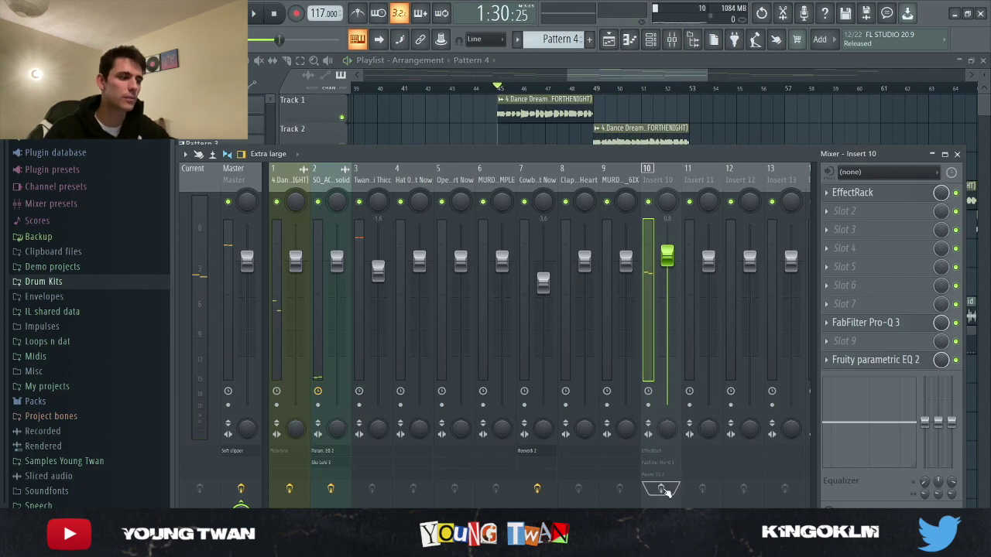
Enable the effects on Insert 10, restart playback from bar 45 and return to the playlist
click(667, 492)
key(space)
click(705, 117)
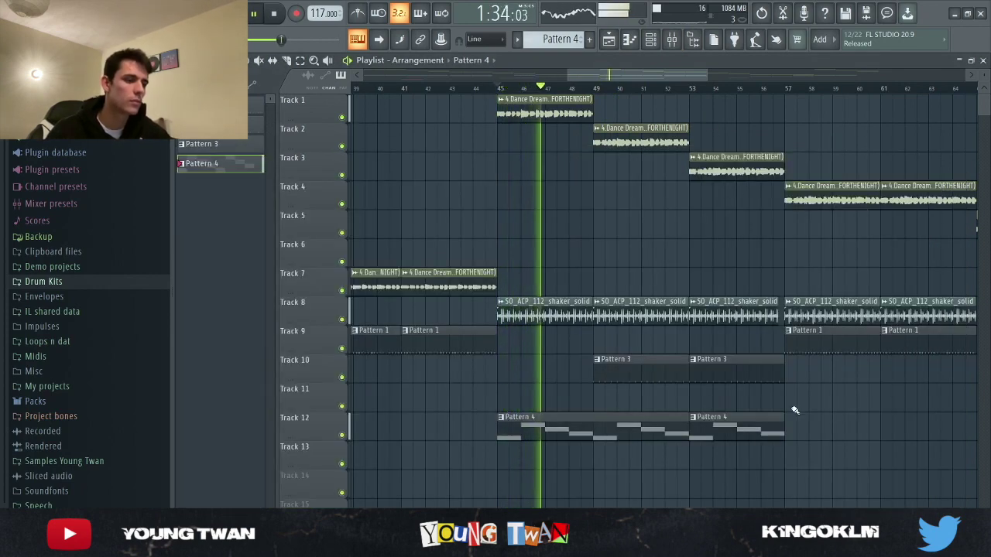
Follow the playback from bar 45 across the Pattern 3 and Pattern 4 clips in the playlist, and stop it around bar 53
scroll(795, 411, down, 5)
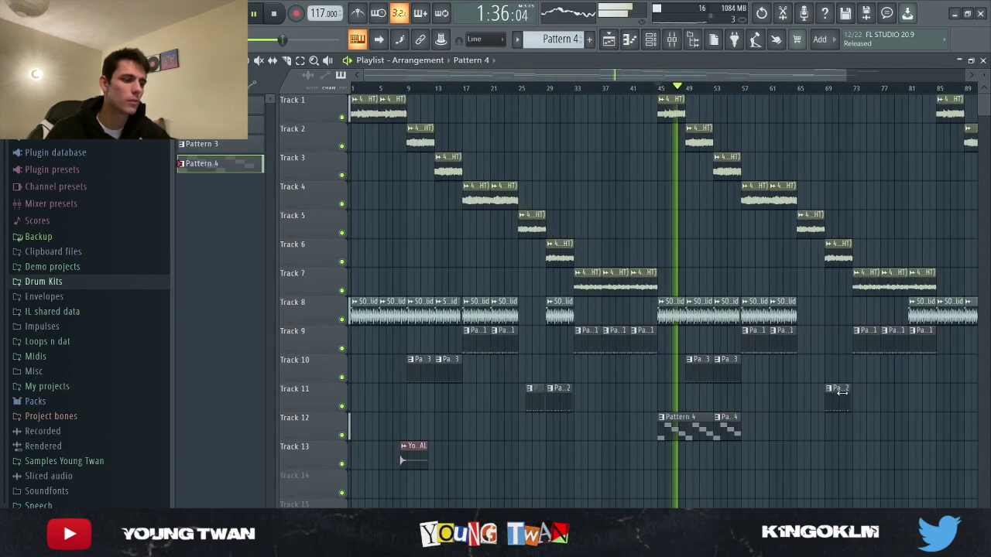
scroll(842, 393, down, 1)
scroll(646, 453, up, 3)
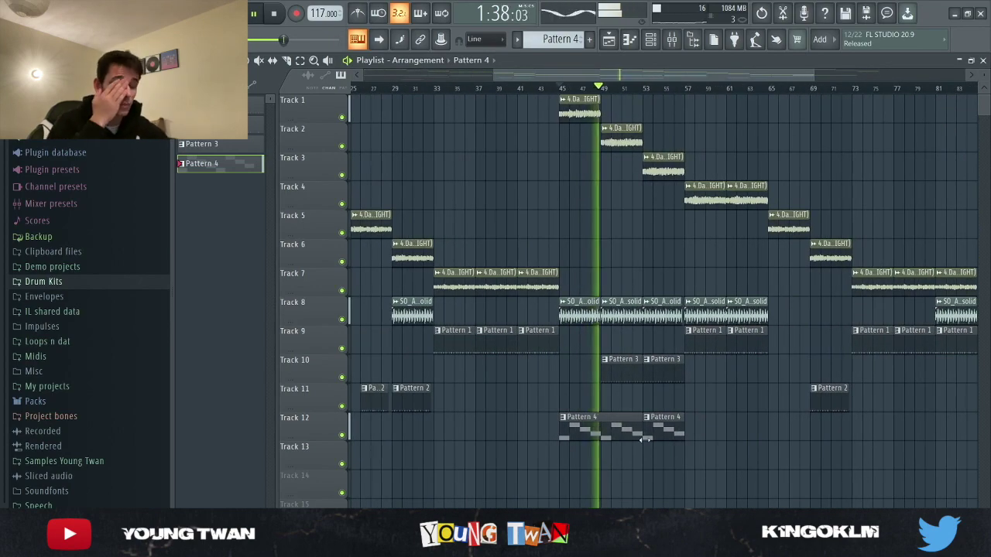
scroll(648, 364, down, 3)
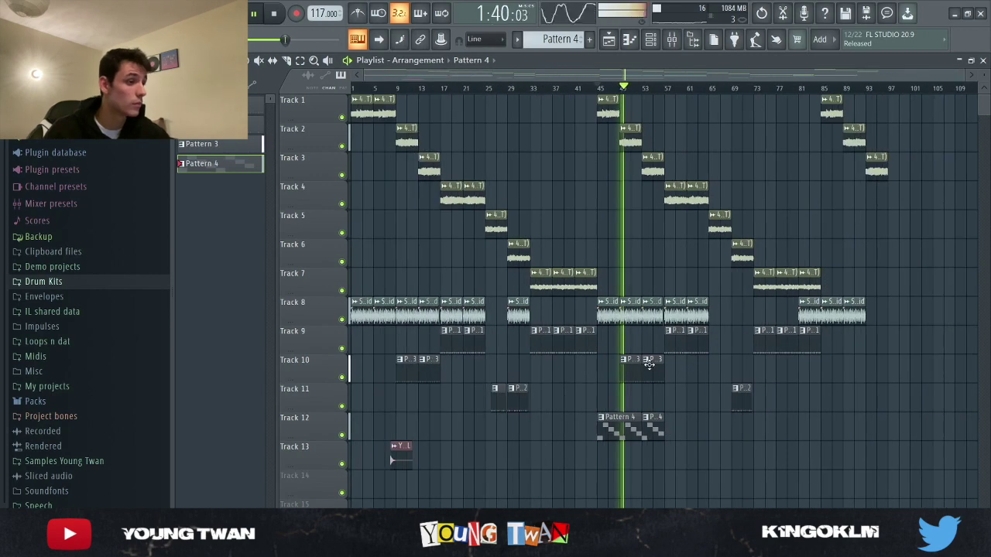
scroll(648, 403, up, 2)
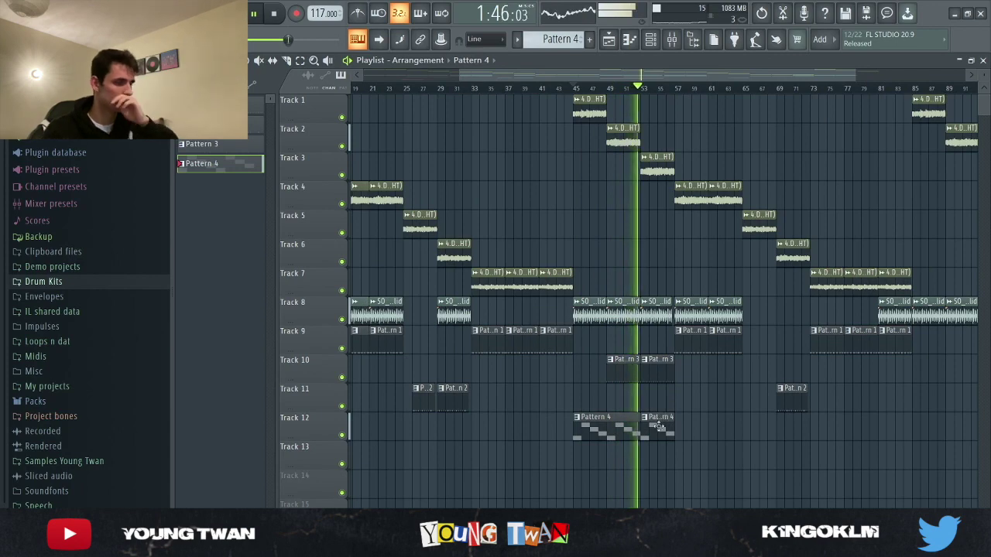
key(space)
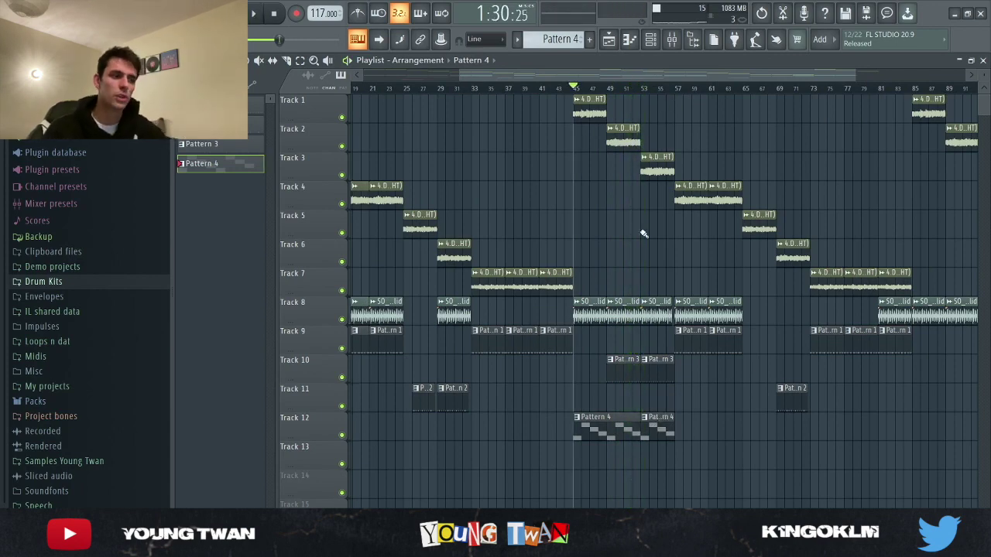
Examine how the Pattern 3 and Pattern 4 clips are placed between bars 45 and 57 within the whole arrangement
scroll(549, 464, up, 3)
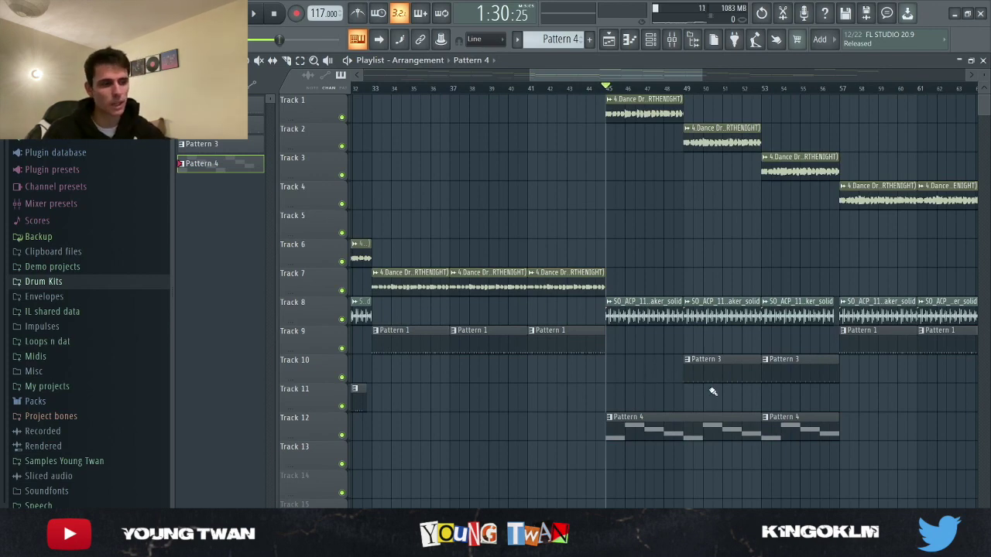
scroll(846, 432, down, 1)
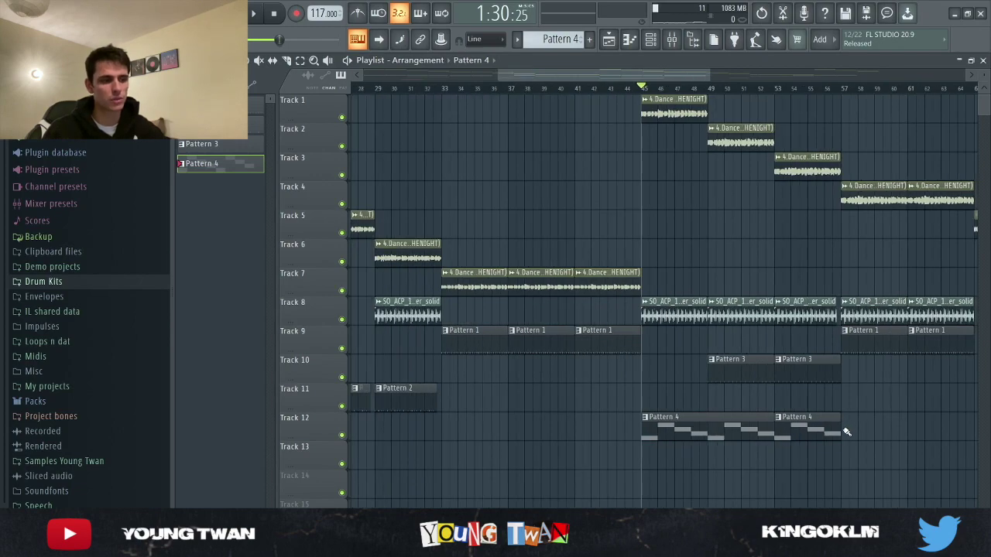
scroll(847, 432, down, 2)
scroll(829, 431, down, 1)
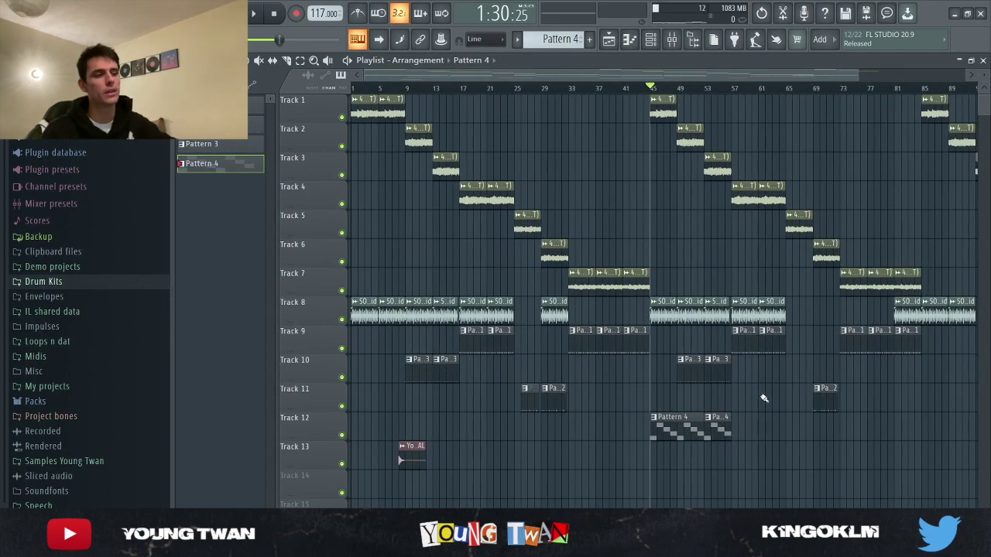
scroll(764, 399, up, 3)
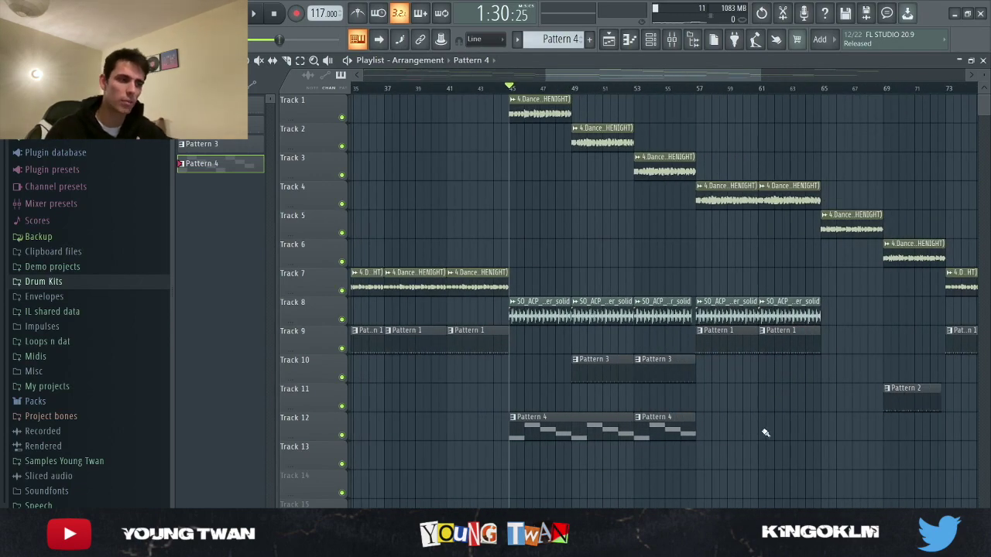
scroll(805, 356, down, 4)
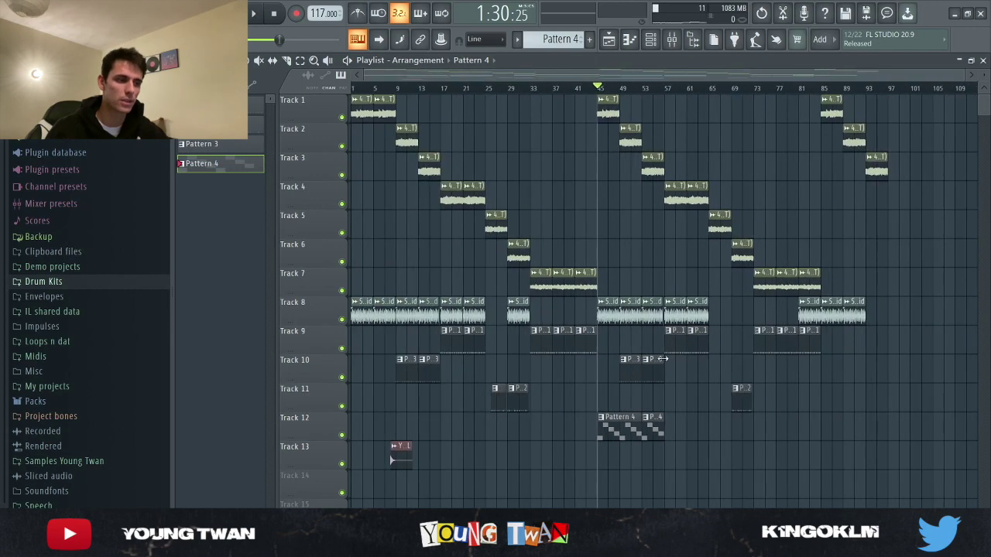
Inspect the Fruity soft clipper on the mixer's Master track and return to the playlist
key(F9)
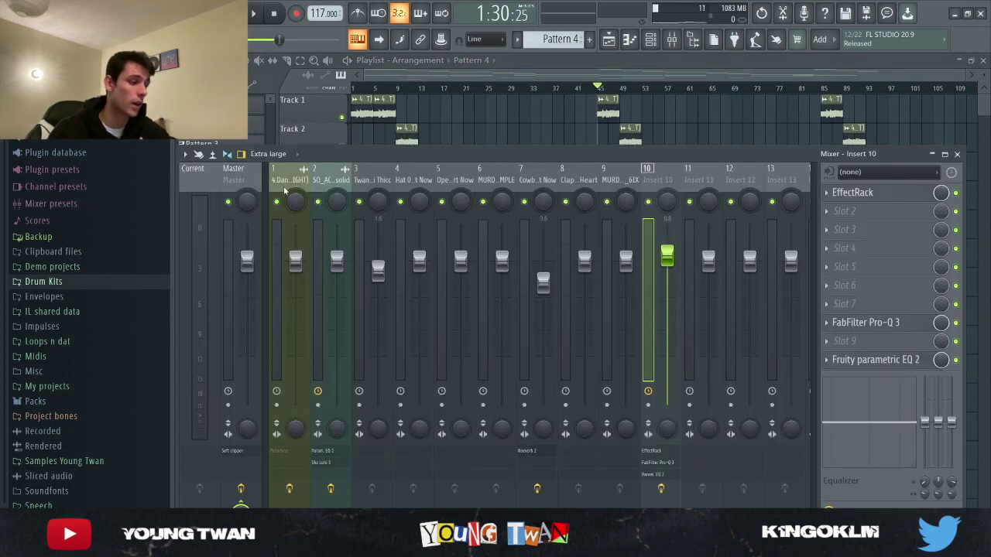
click(238, 176)
click(911, 195)
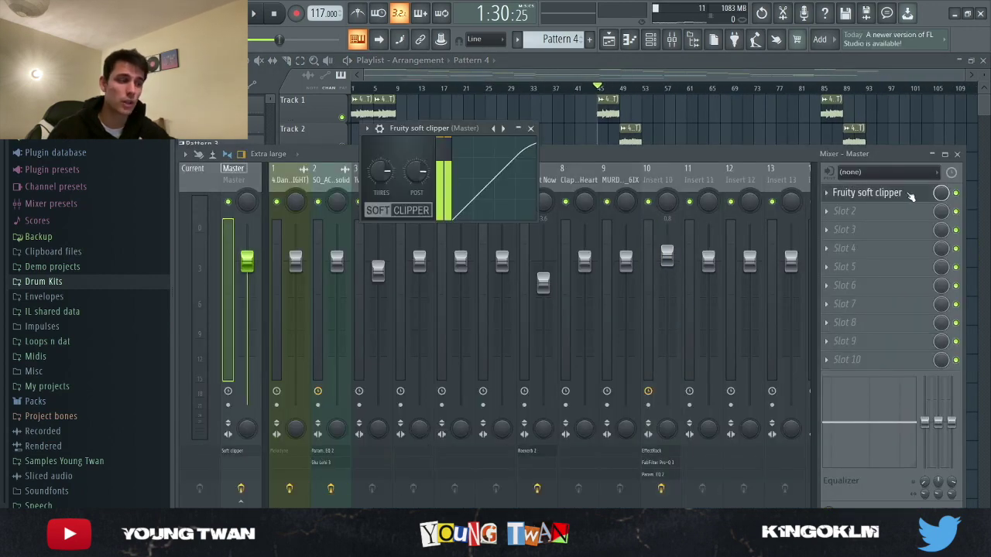
click(900, 198)
key(F9)
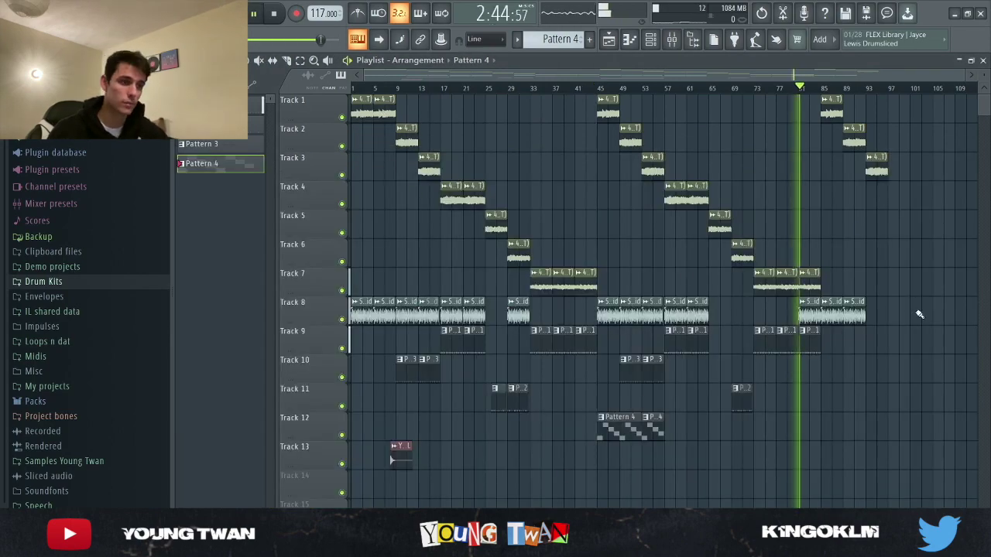
Listen to the closing section from bar 81, look closely at its melody and shaker clips, and stop playback
scroll(919, 316, up, 5)
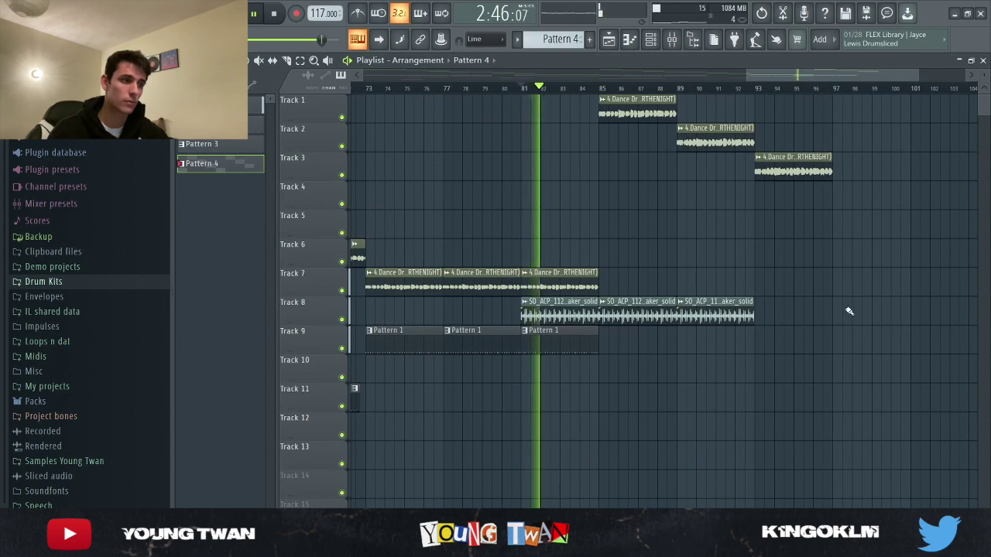
scroll(774, 298, down, 5)
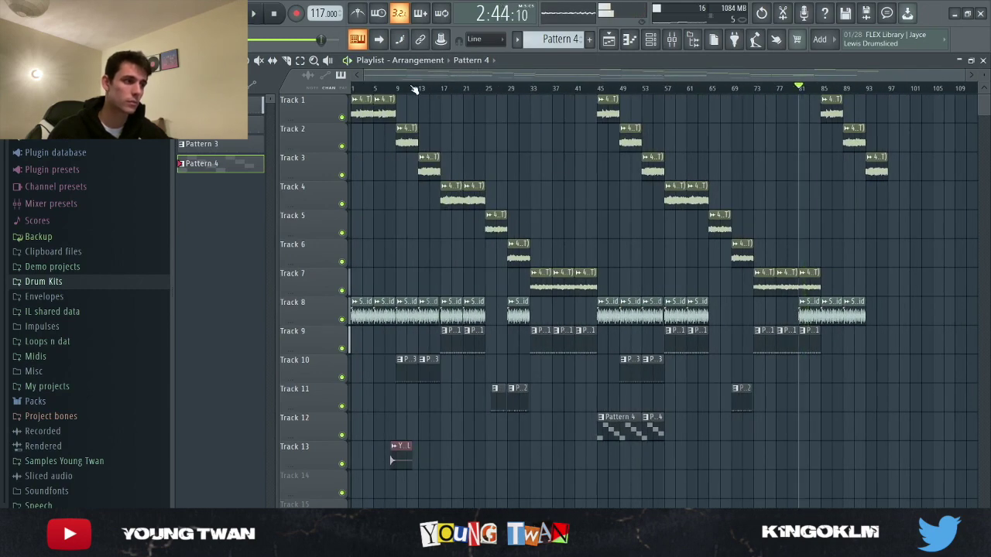